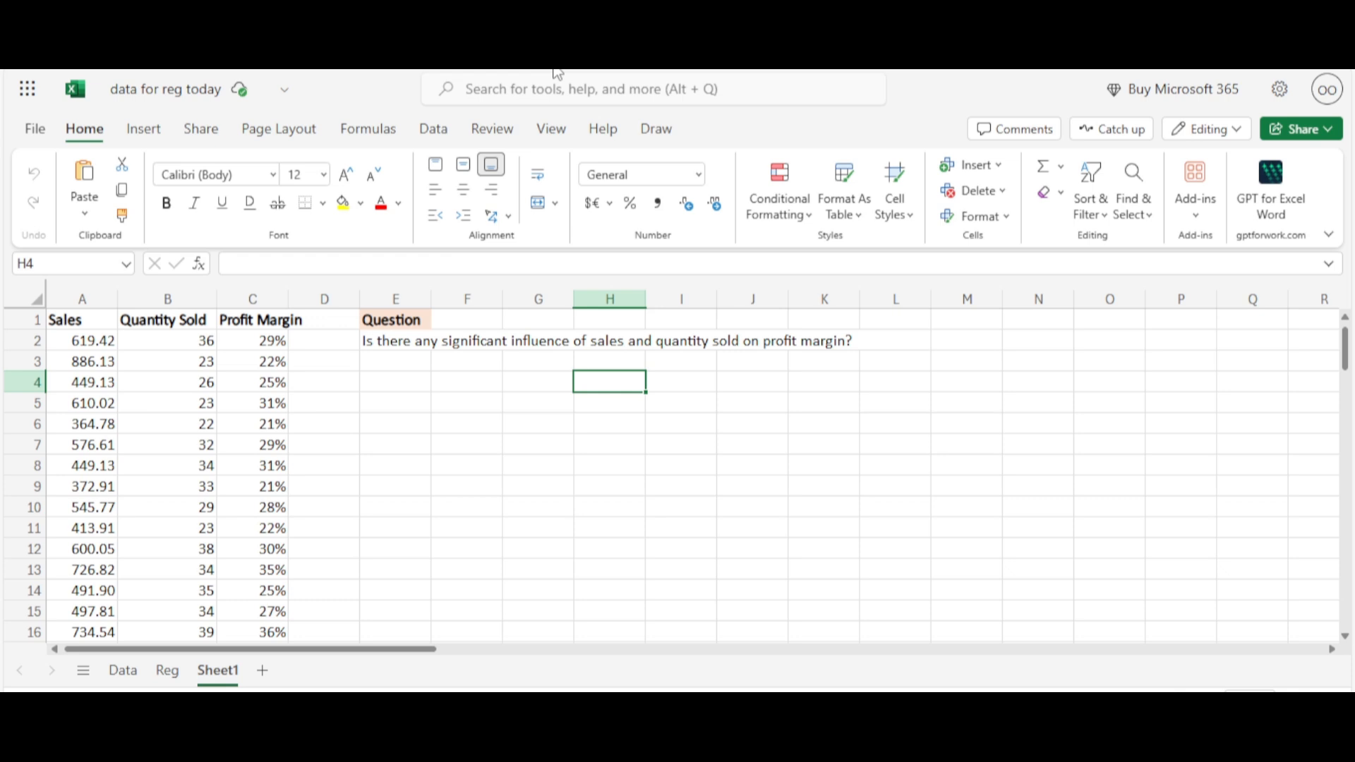
# Review the Sales, Quantity Sold and Profit Margin data columns in turn
pyautogui.click(89, 290)
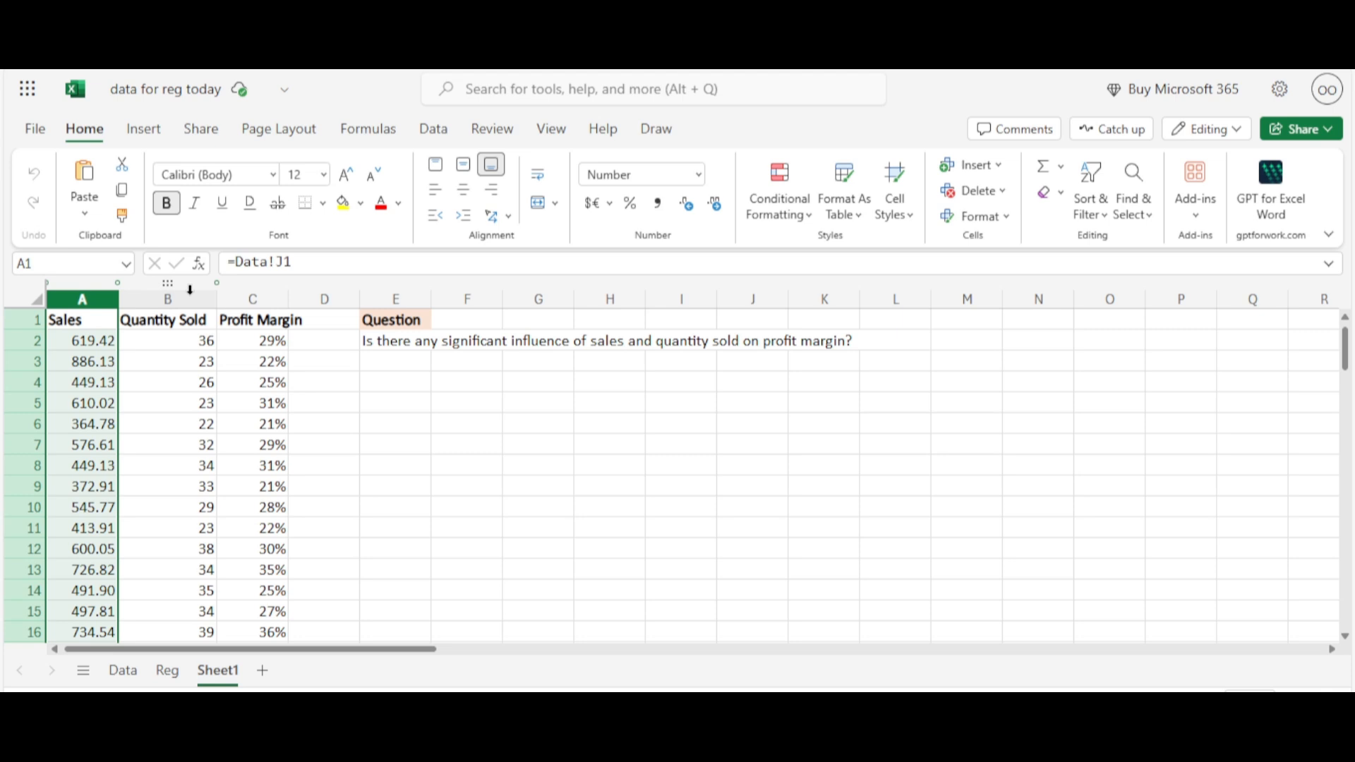
pyautogui.click(190, 289)
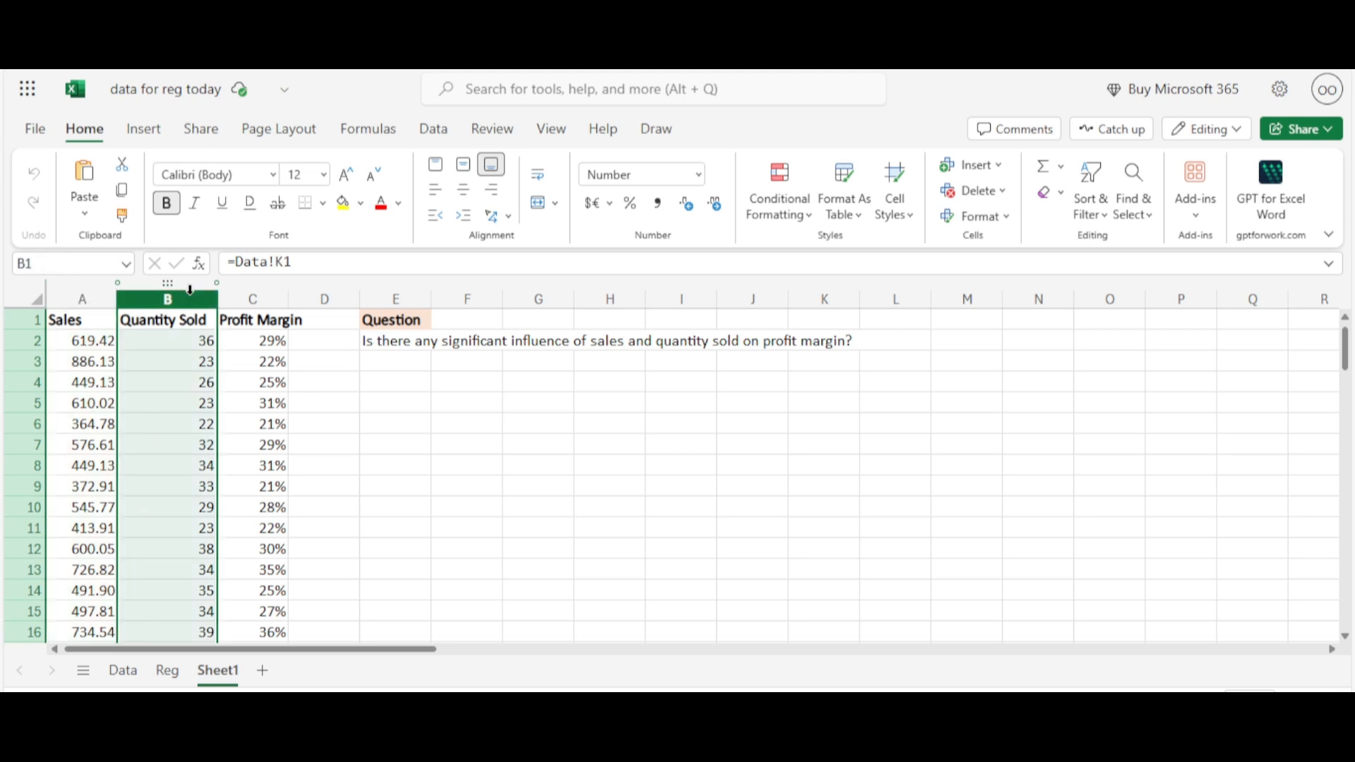
pyautogui.click(280, 293)
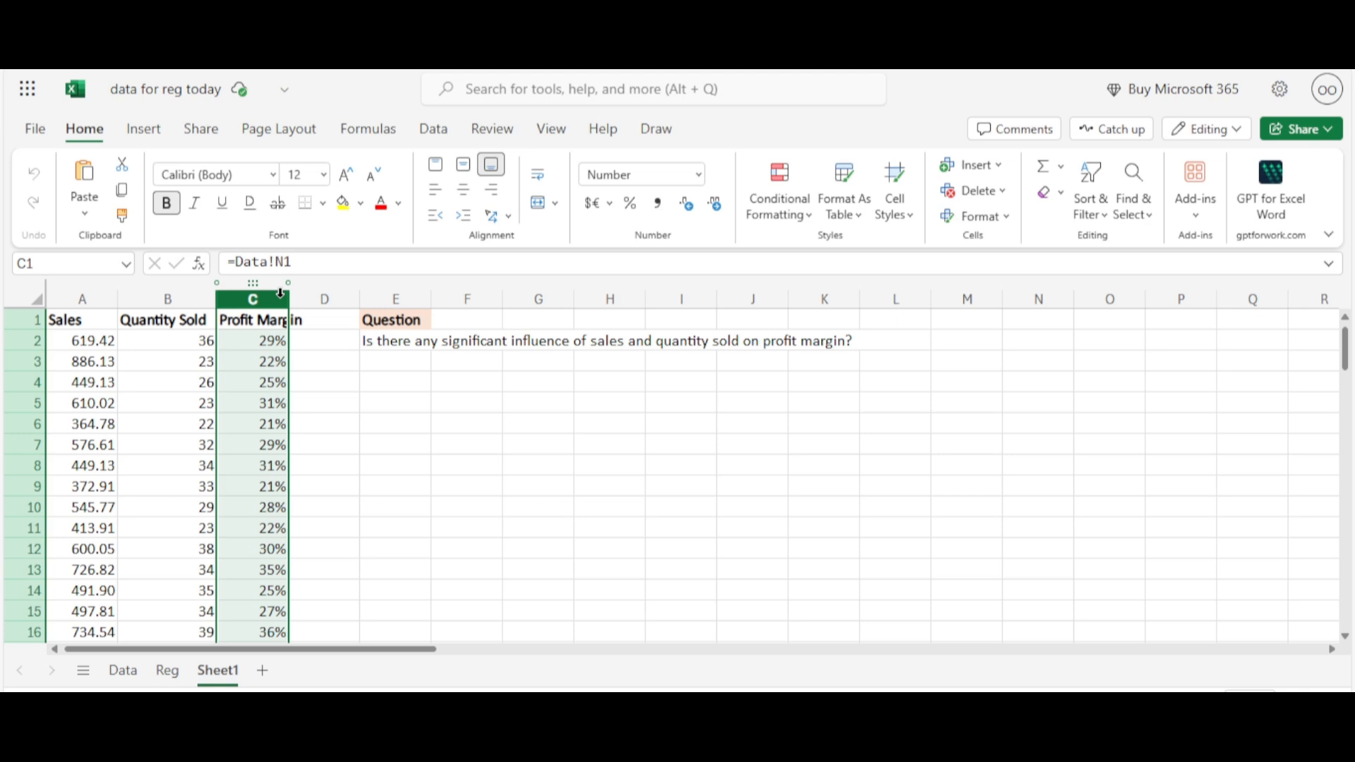
pyautogui.click(722, 402)
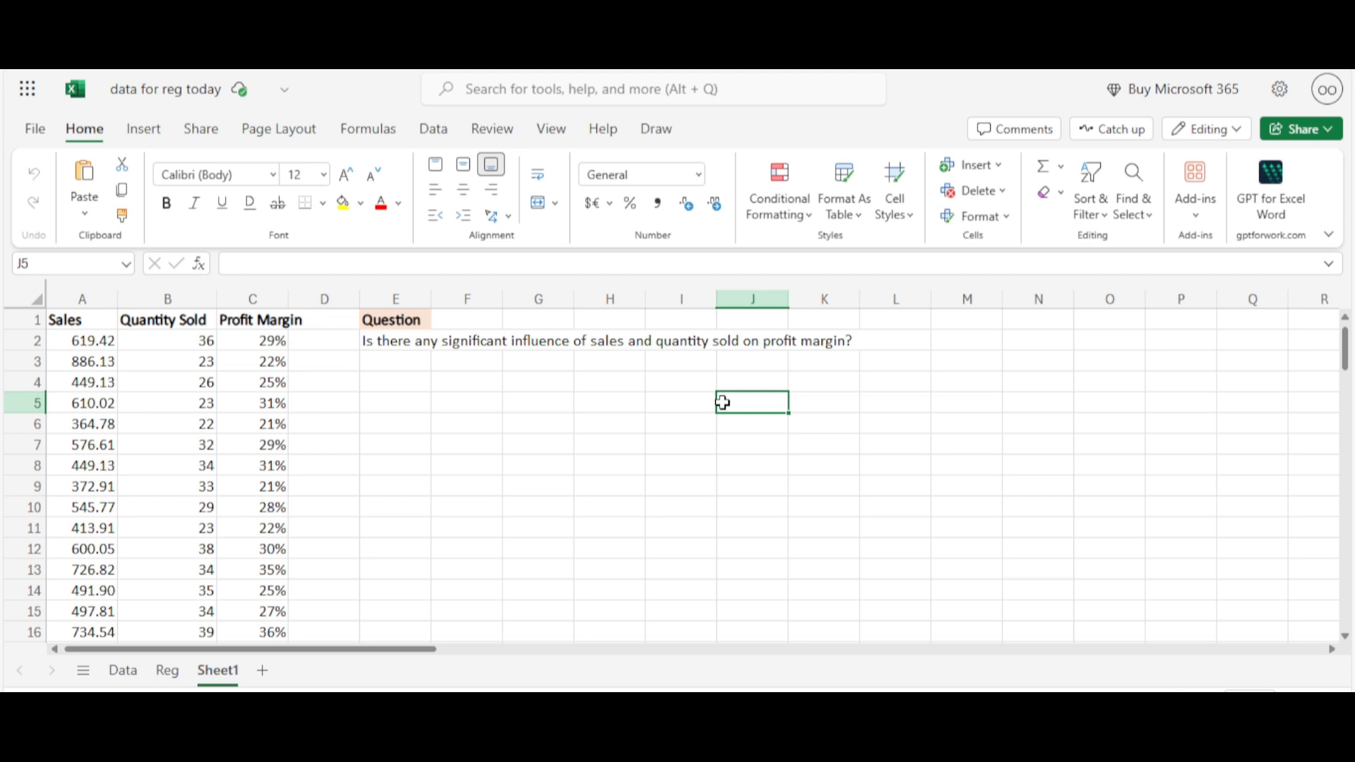
# Insert a markers-only scatter chart of the Sales and Profit Margin columns and place it just below the question text
pyautogui.click(100, 298)
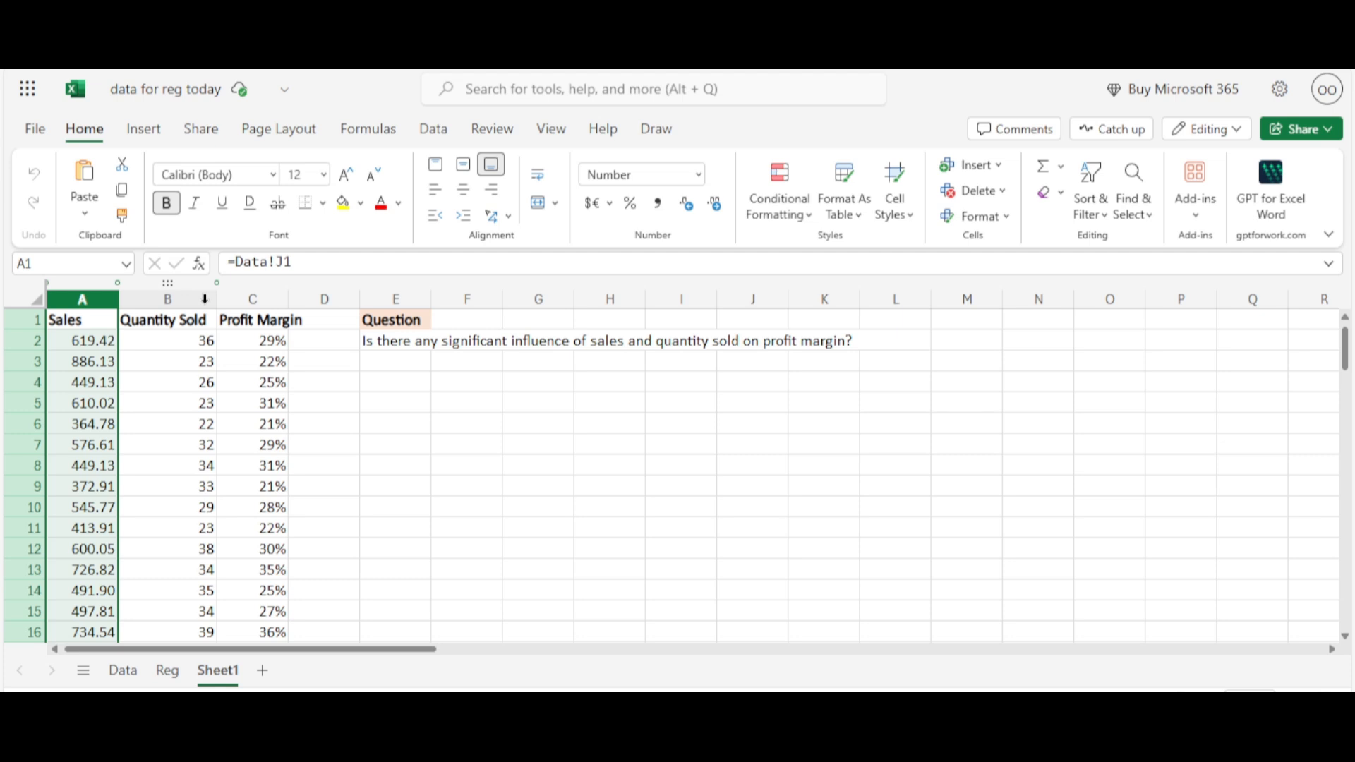
pyautogui.keyDown('ctrl'); pyautogui.click(242, 299); pyautogui.keyUp('ctrl')
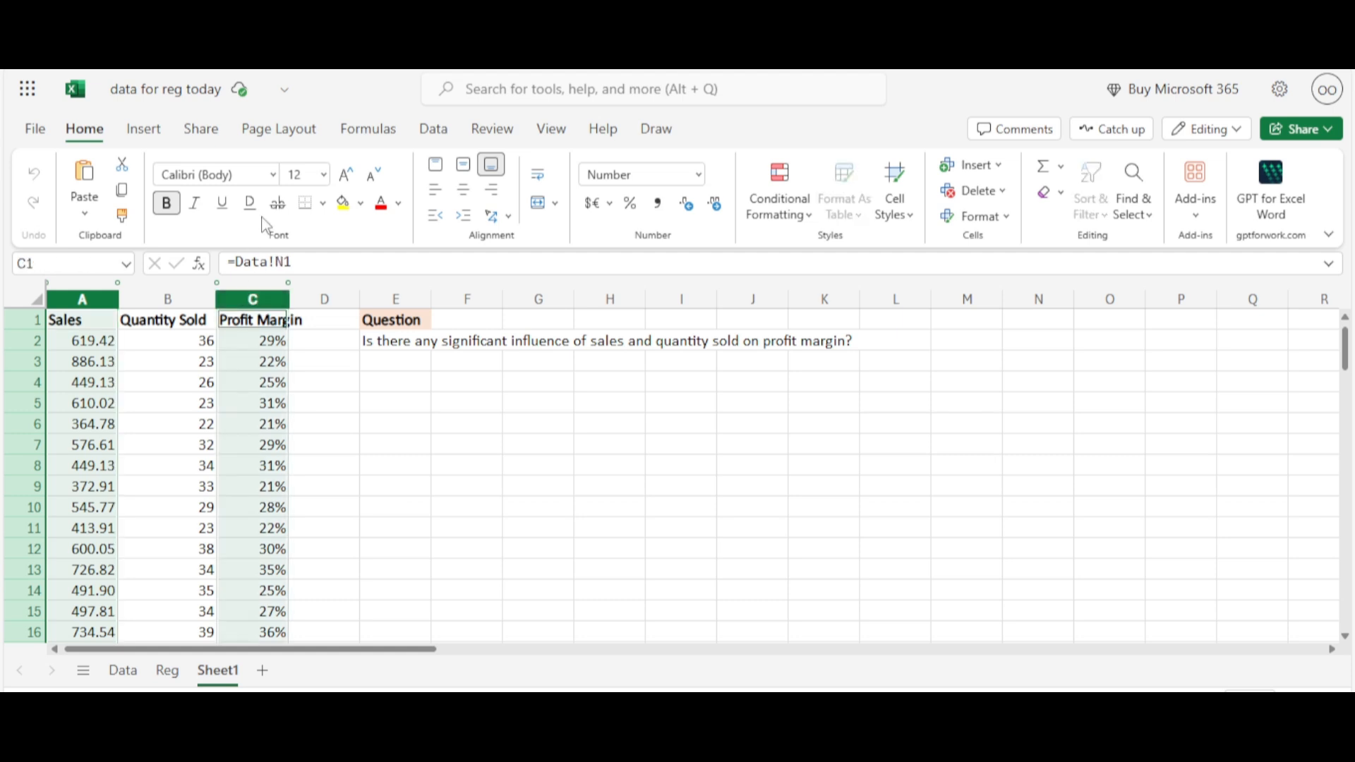
pyautogui.click(145, 134)
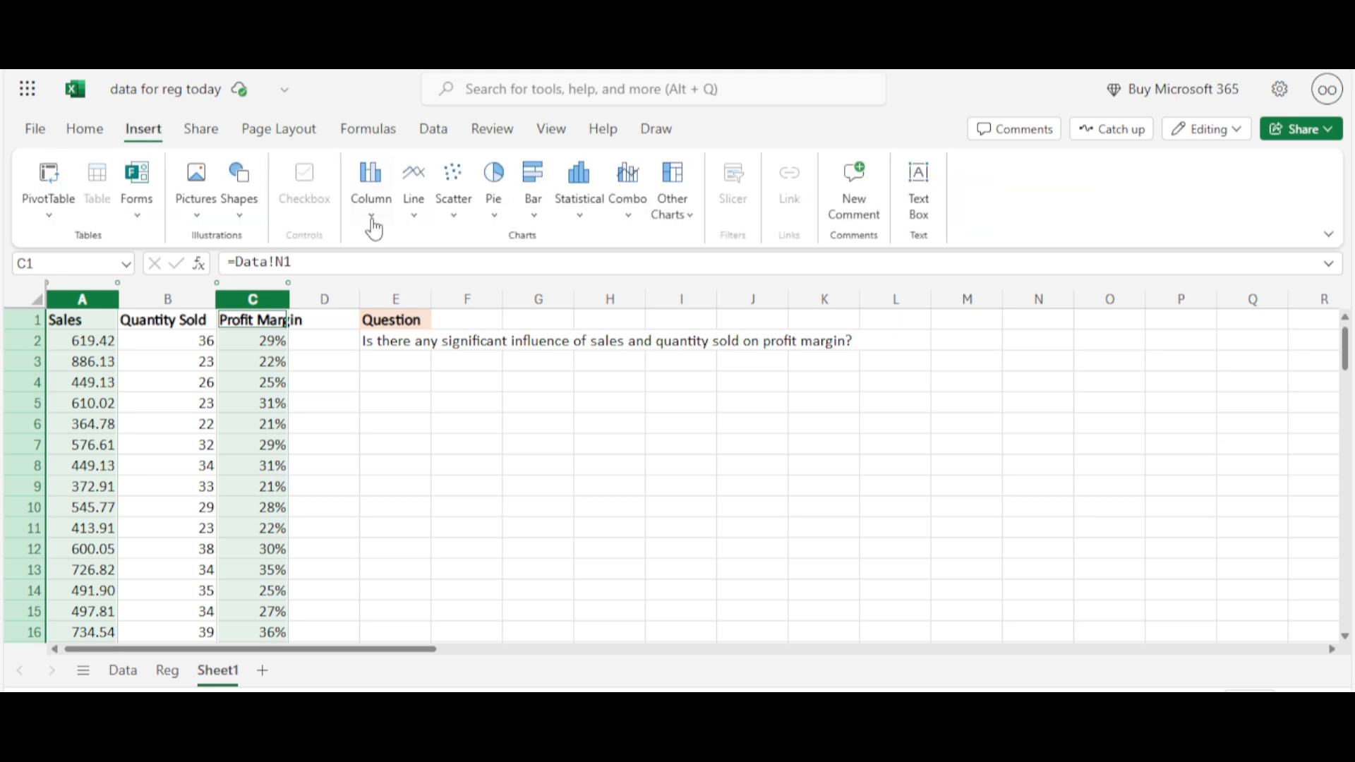
pyautogui.click(459, 228)
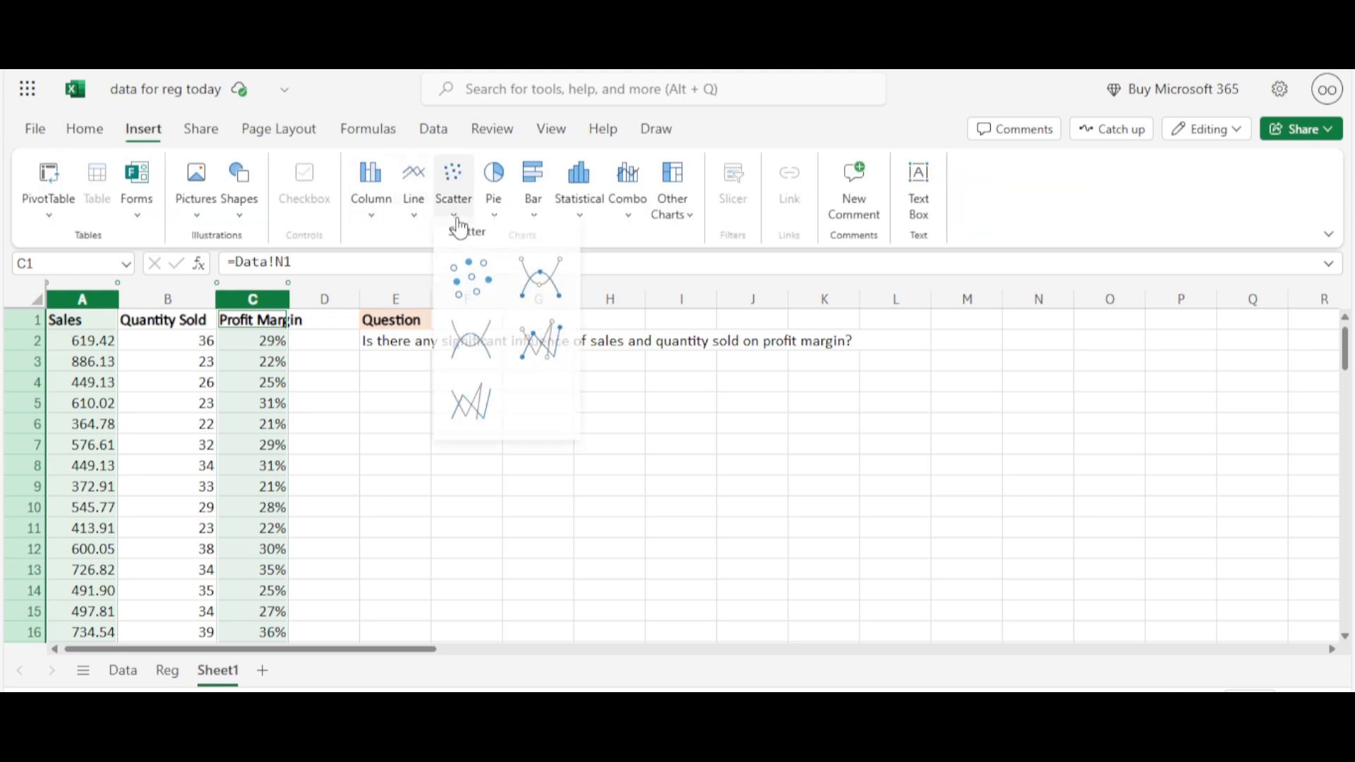
pyautogui.click(460, 229)
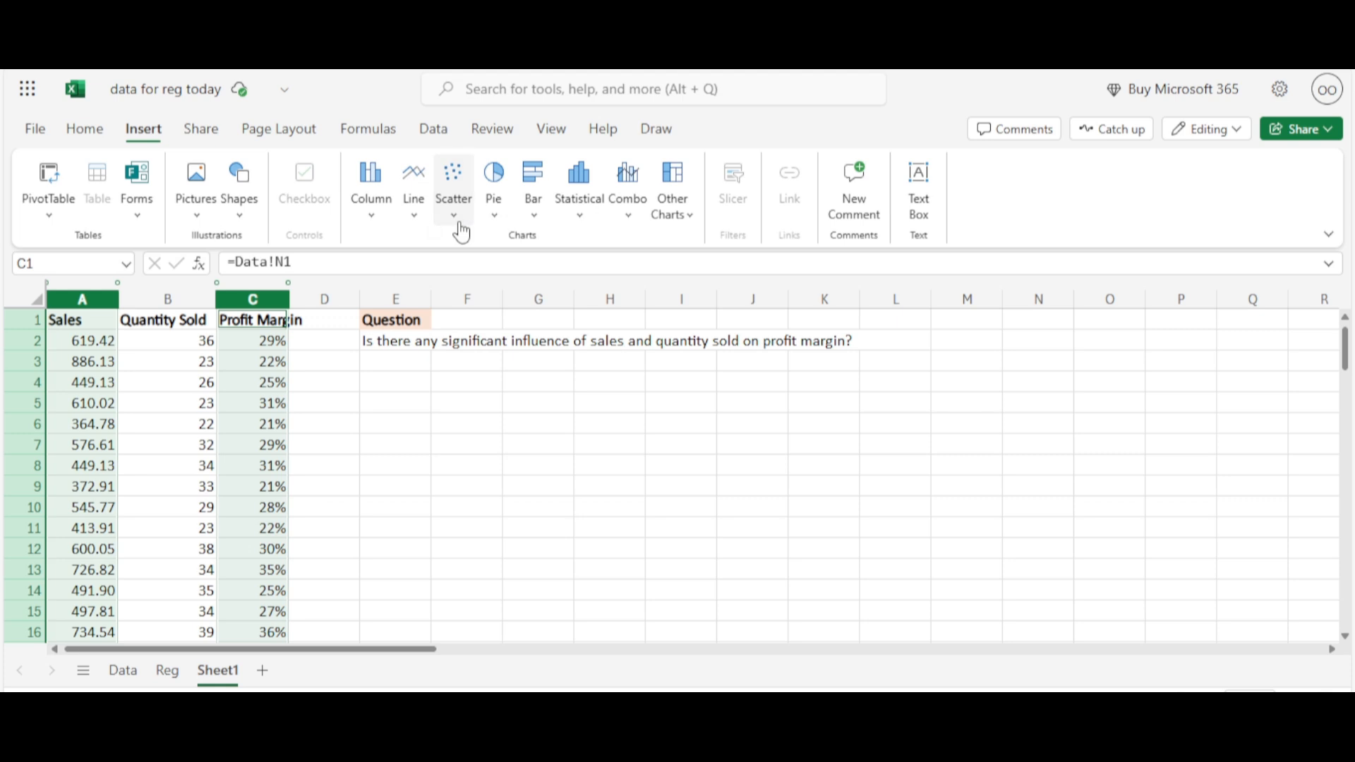
pyautogui.click(457, 224)
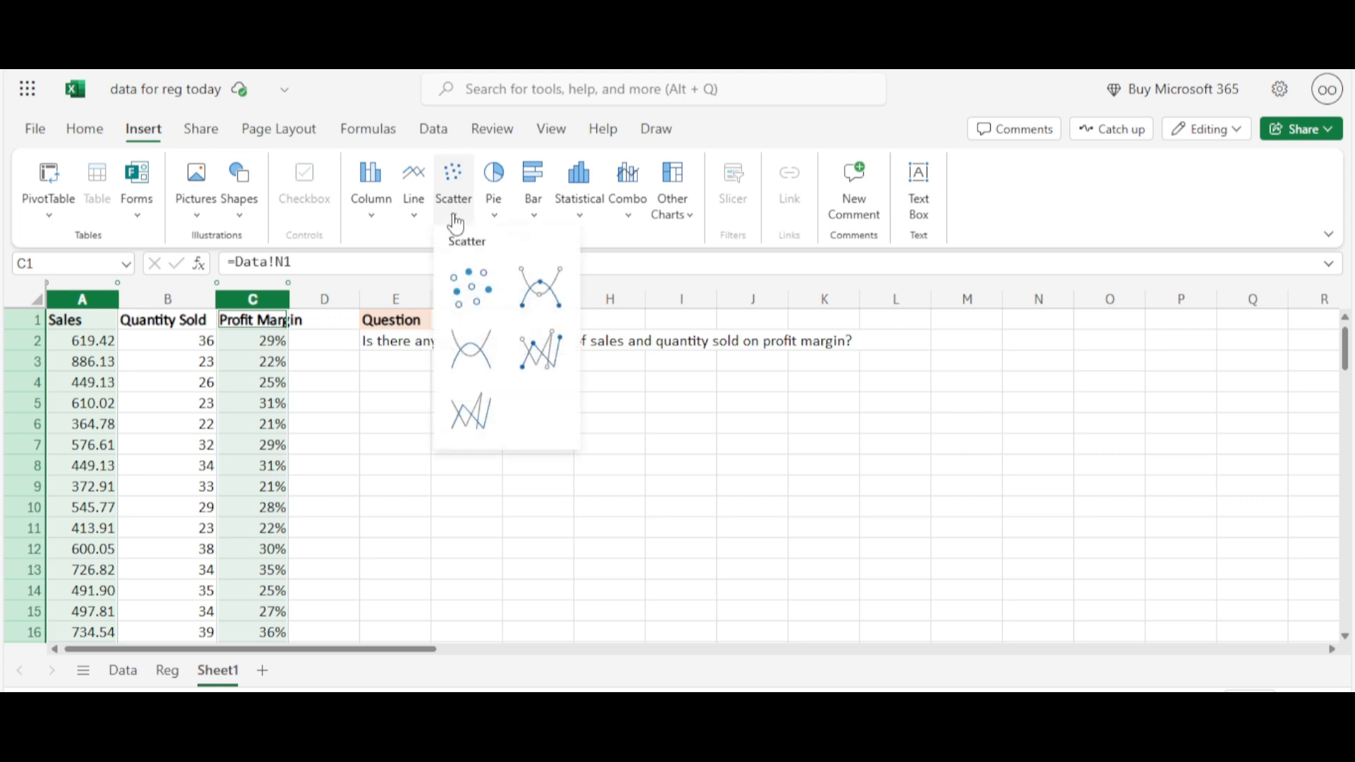
pyautogui.click(471, 287)
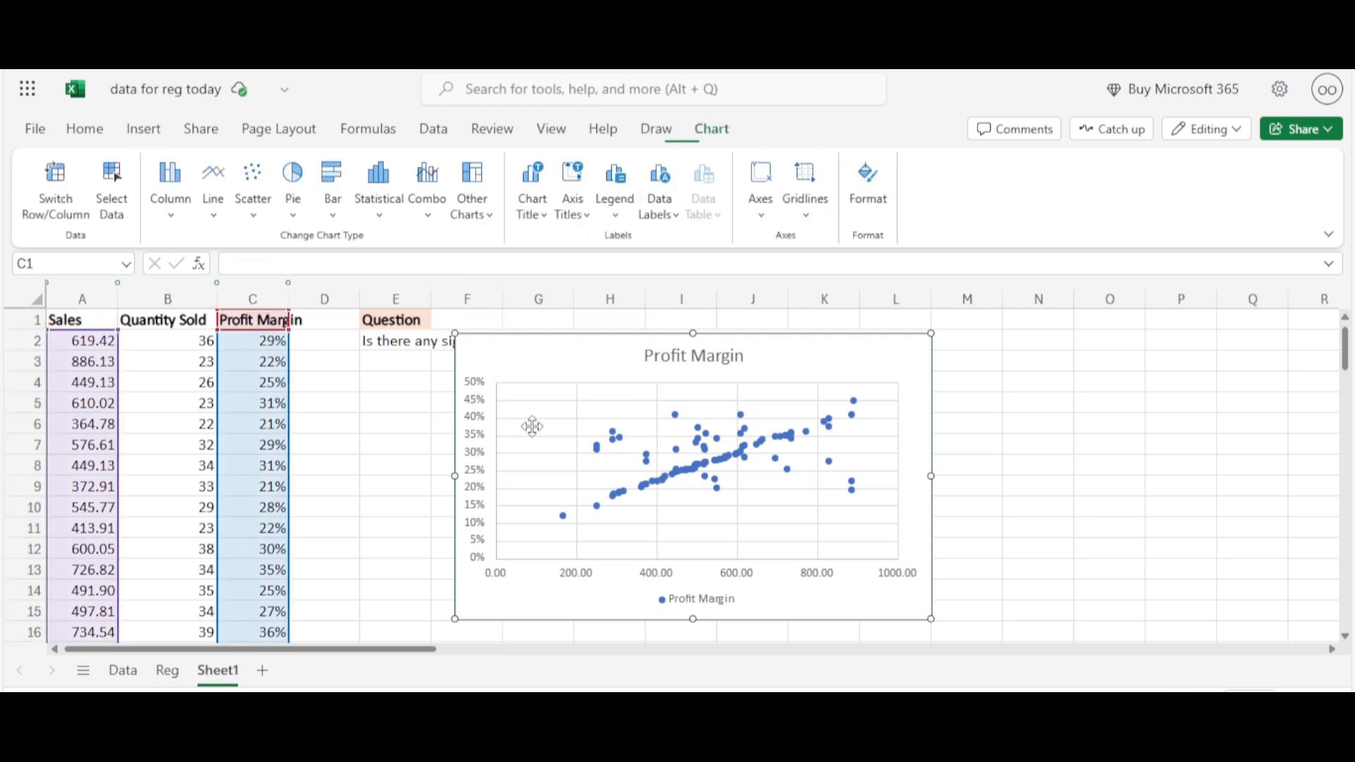
pyautogui.moveTo(523, 362); pyautogui.dragTo(427, 394)
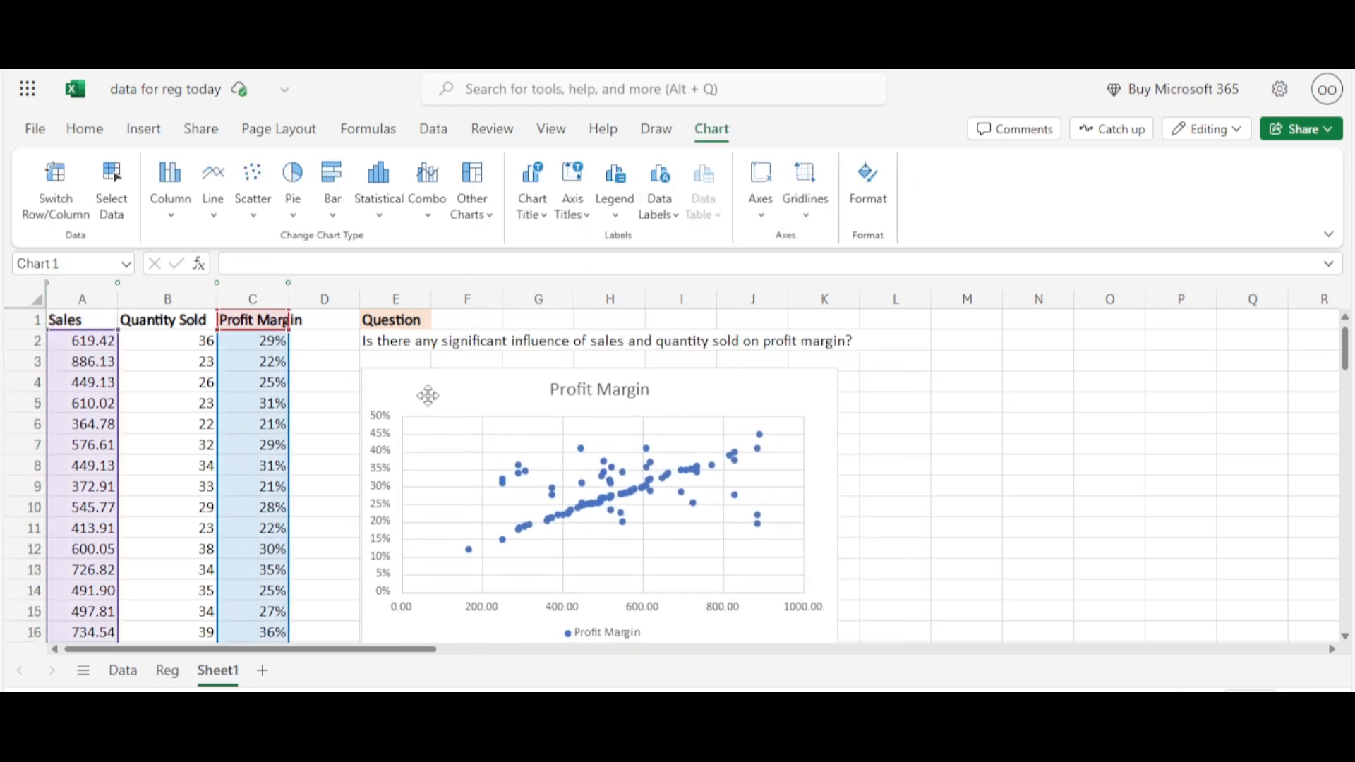
pyautogui.click(744, 459)
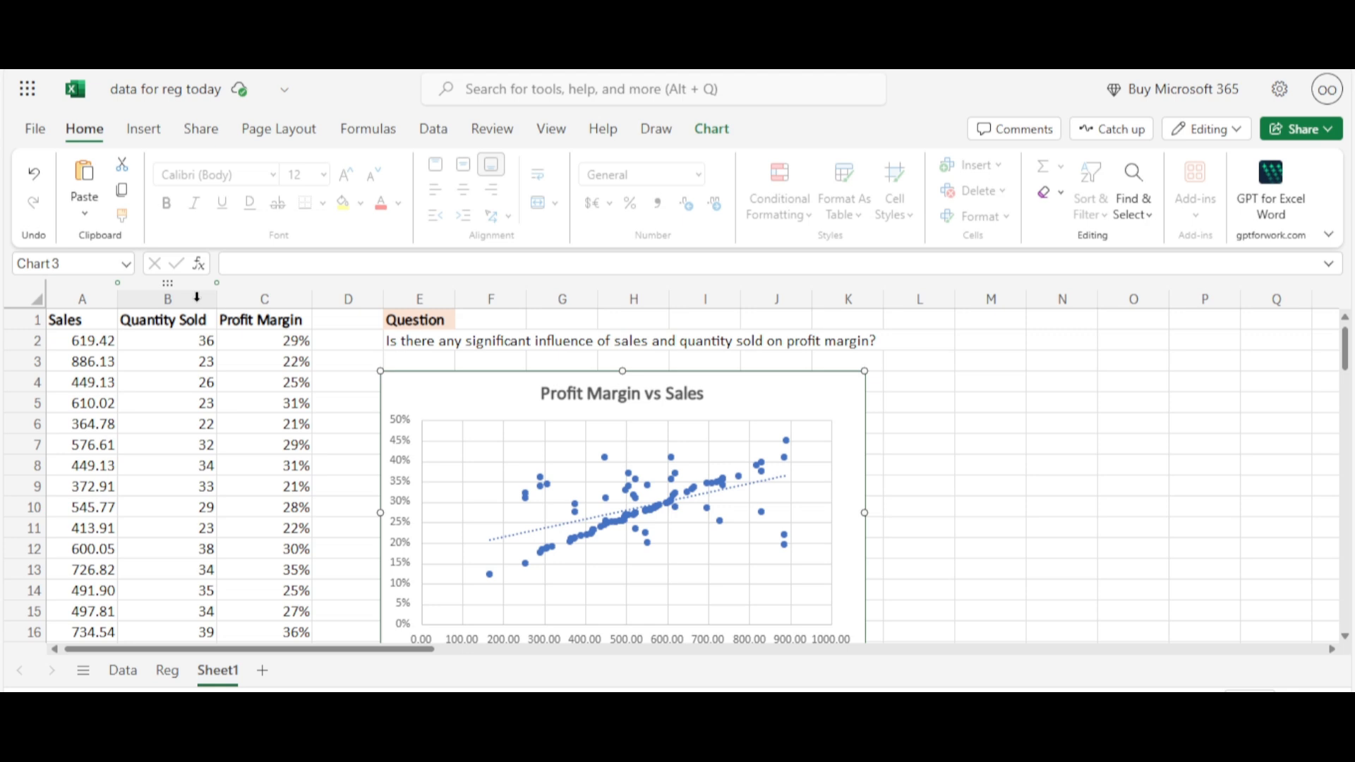
# Insert a markers-only scatter chart from the Quantity Sold and Profit Margin columns
pyautogui.click(197, 297)
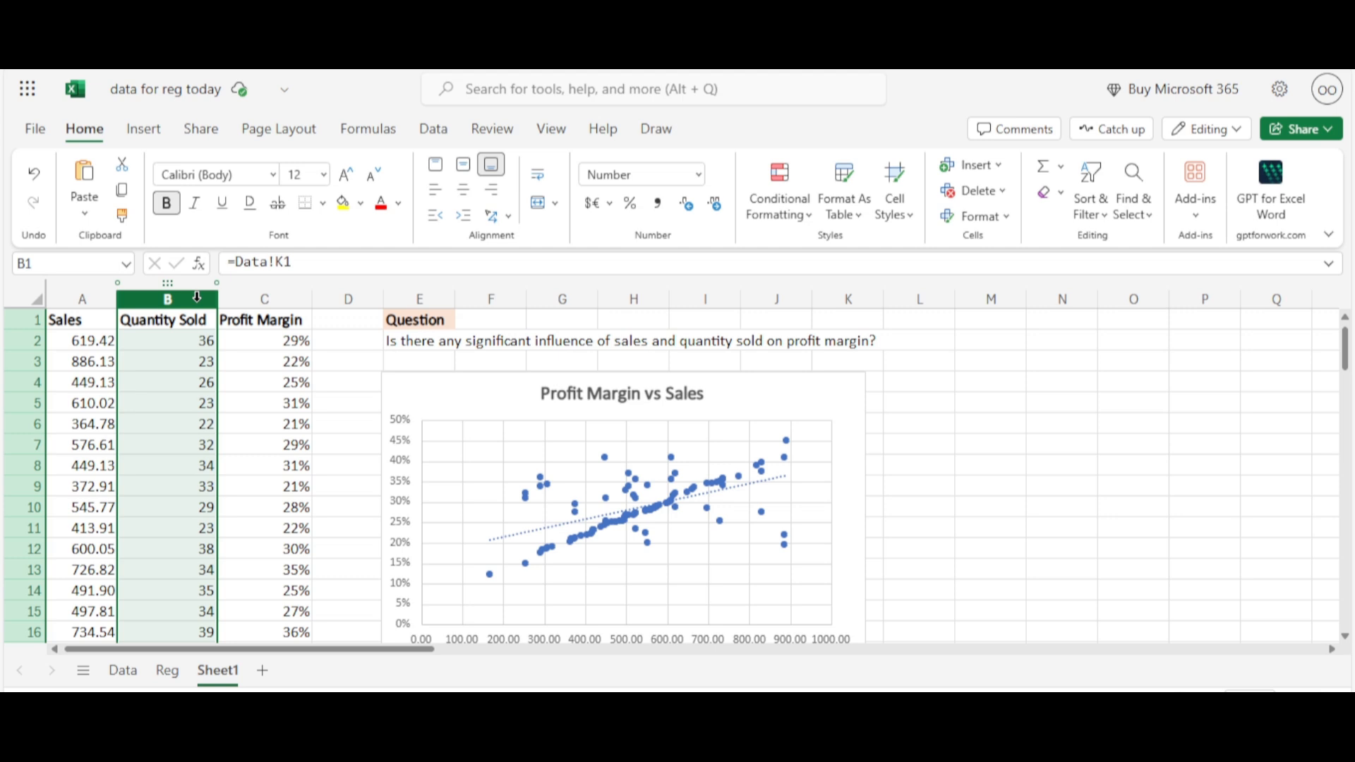
pyautogui.keyDown('ctrl'); pyautogui.click(280, 295); pyautogui.keyUp('ctrl')
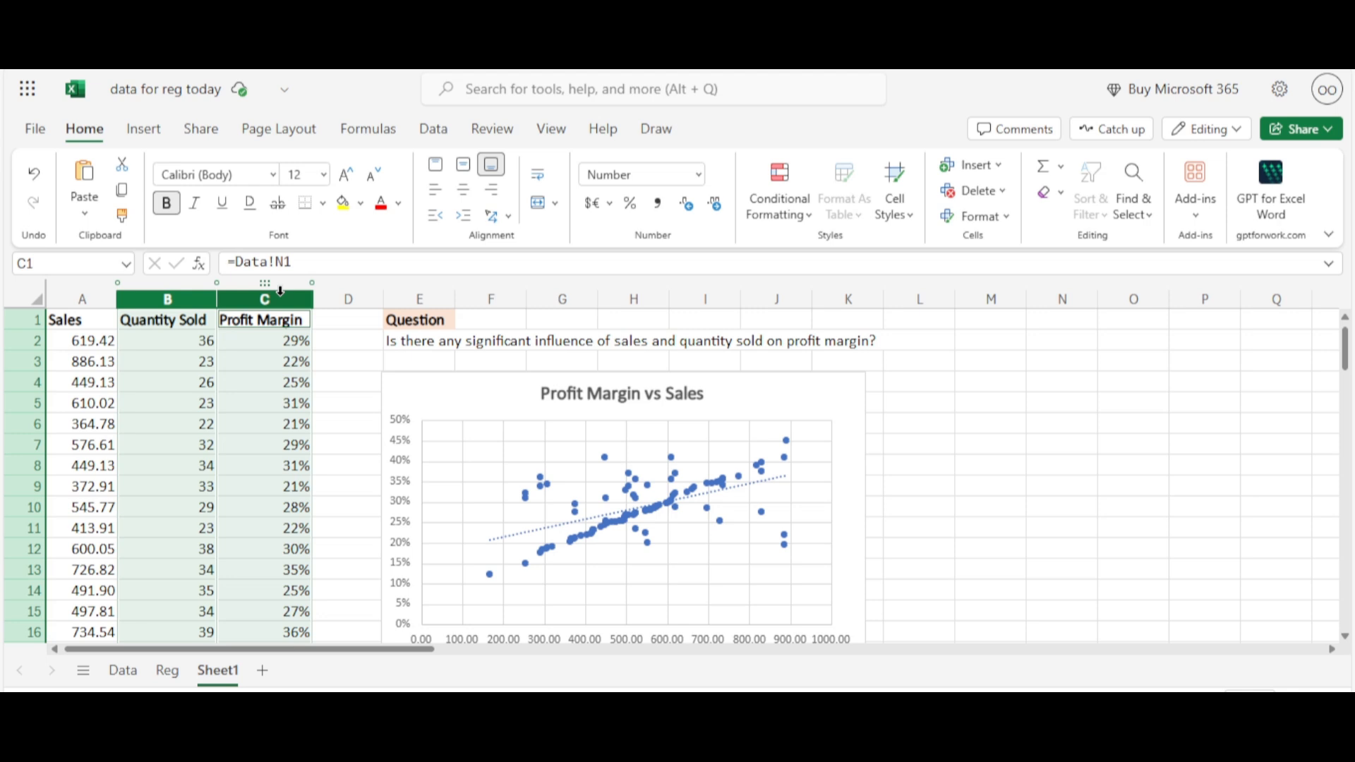
pyautogui.click(143, 130)
pyautogui.click(457, 219)
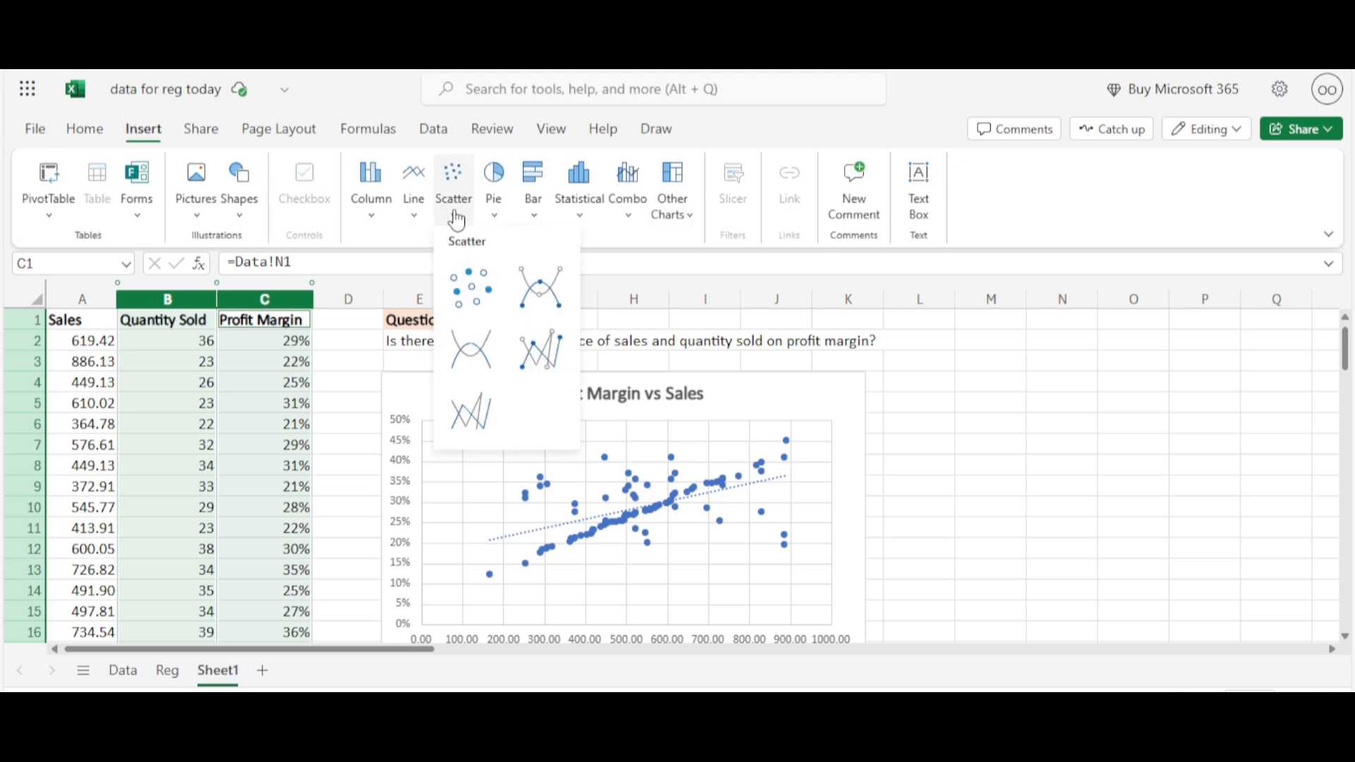
pyautogui.click(472, 281)
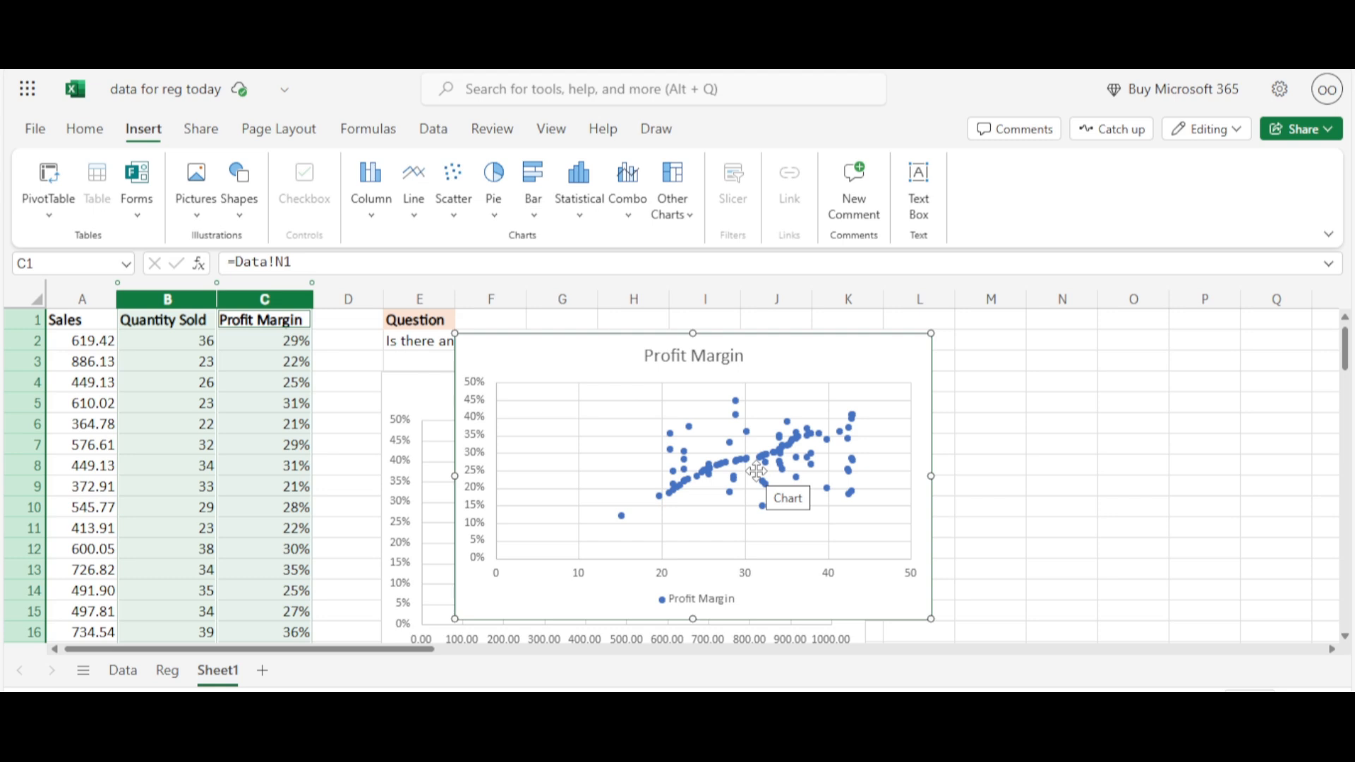
pyautogui.click(757, 471)
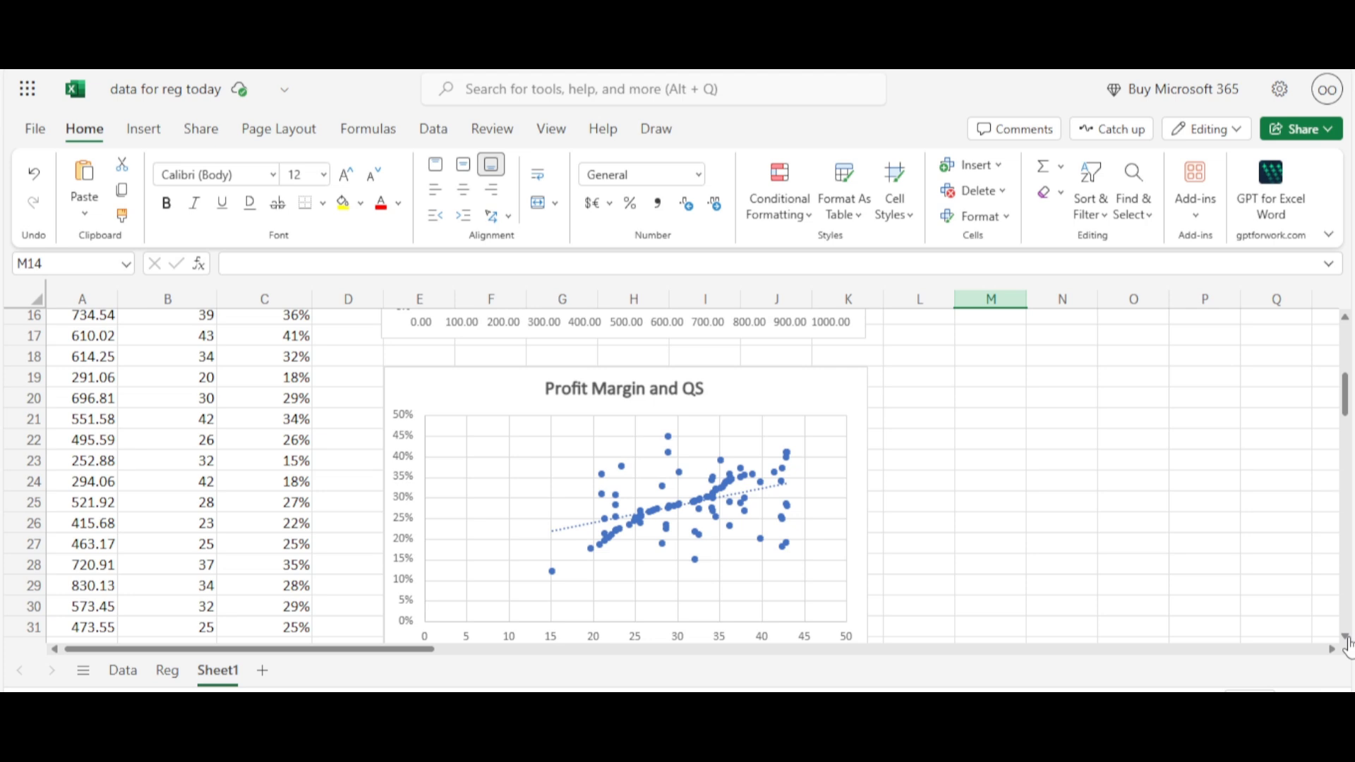
# Enter the label "Sig Level" in cell M2
pyautogui.scroll(5, 970, 346)
pyautogui.click(970, 346)
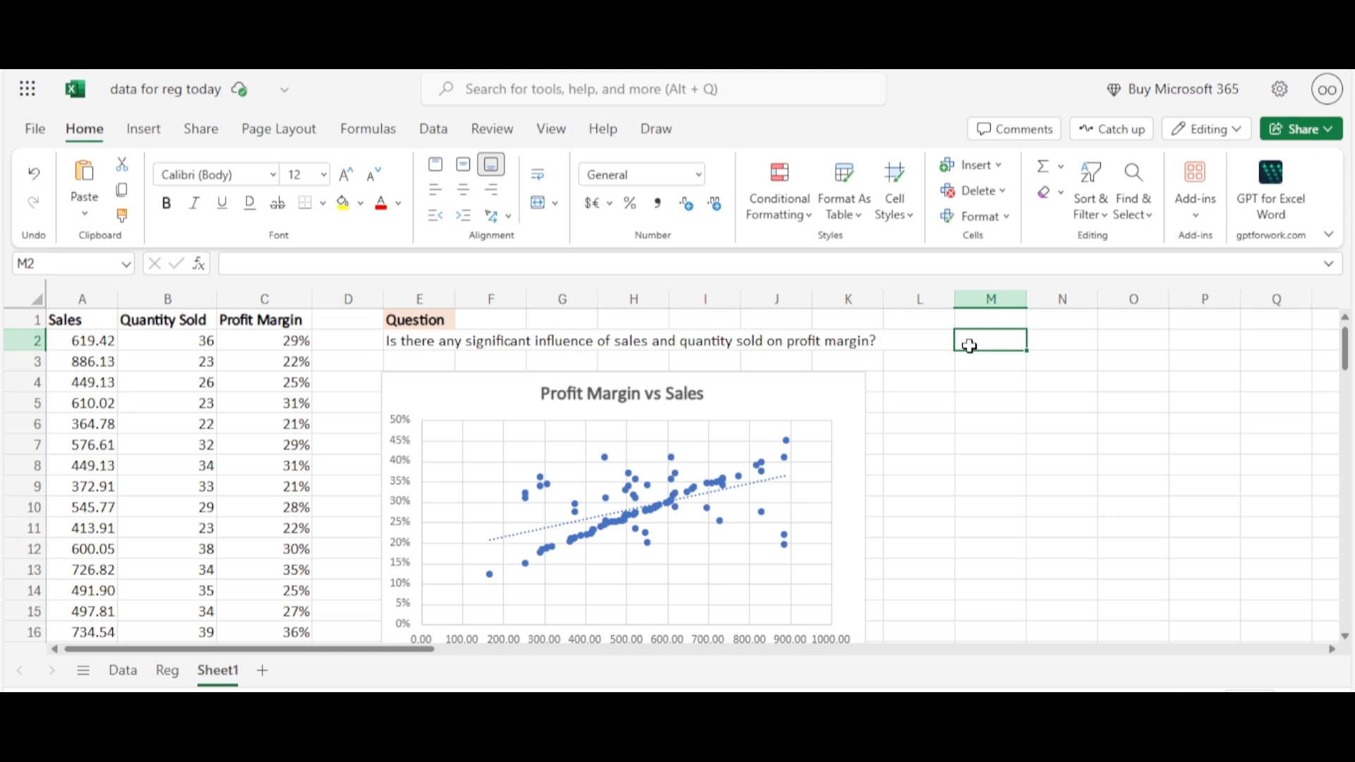
pyautogui.write('S')
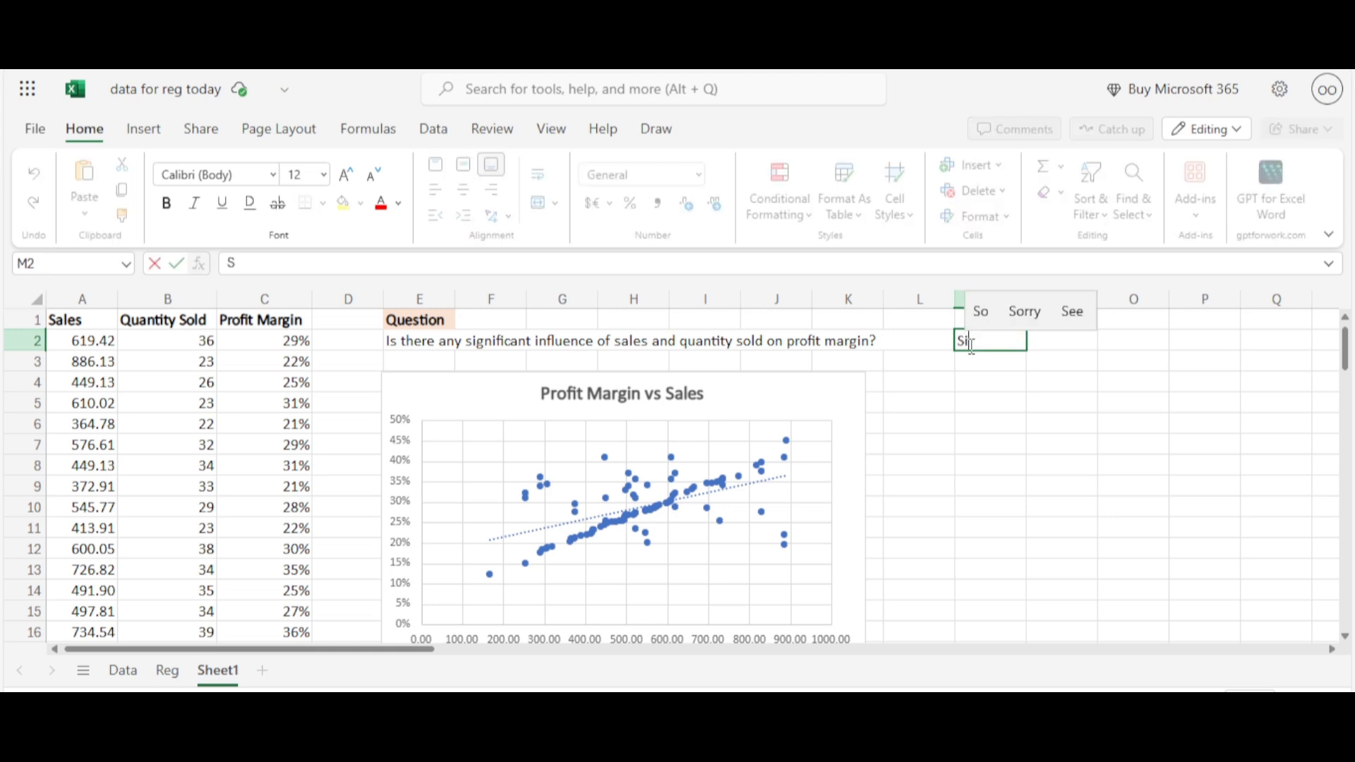
pyautogui.write('ig')
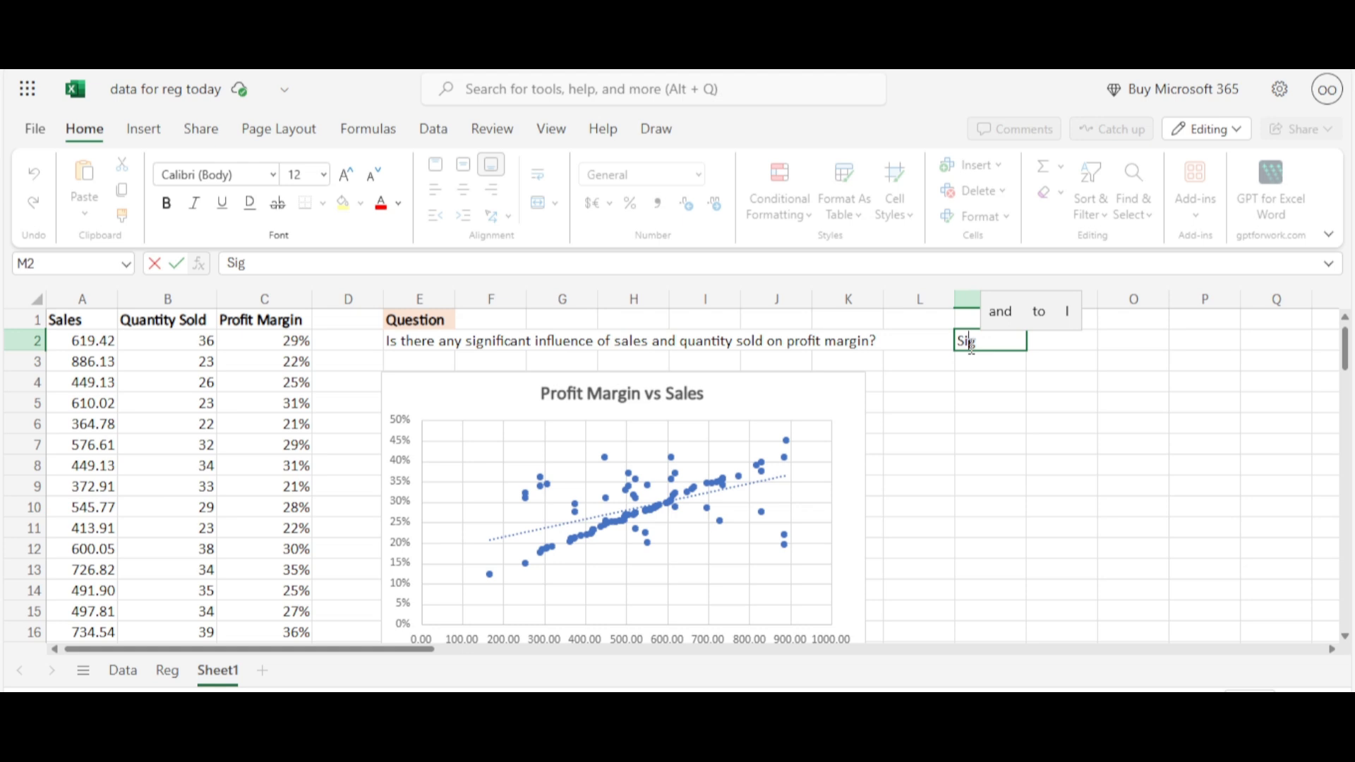
pyautogui.write('leve')
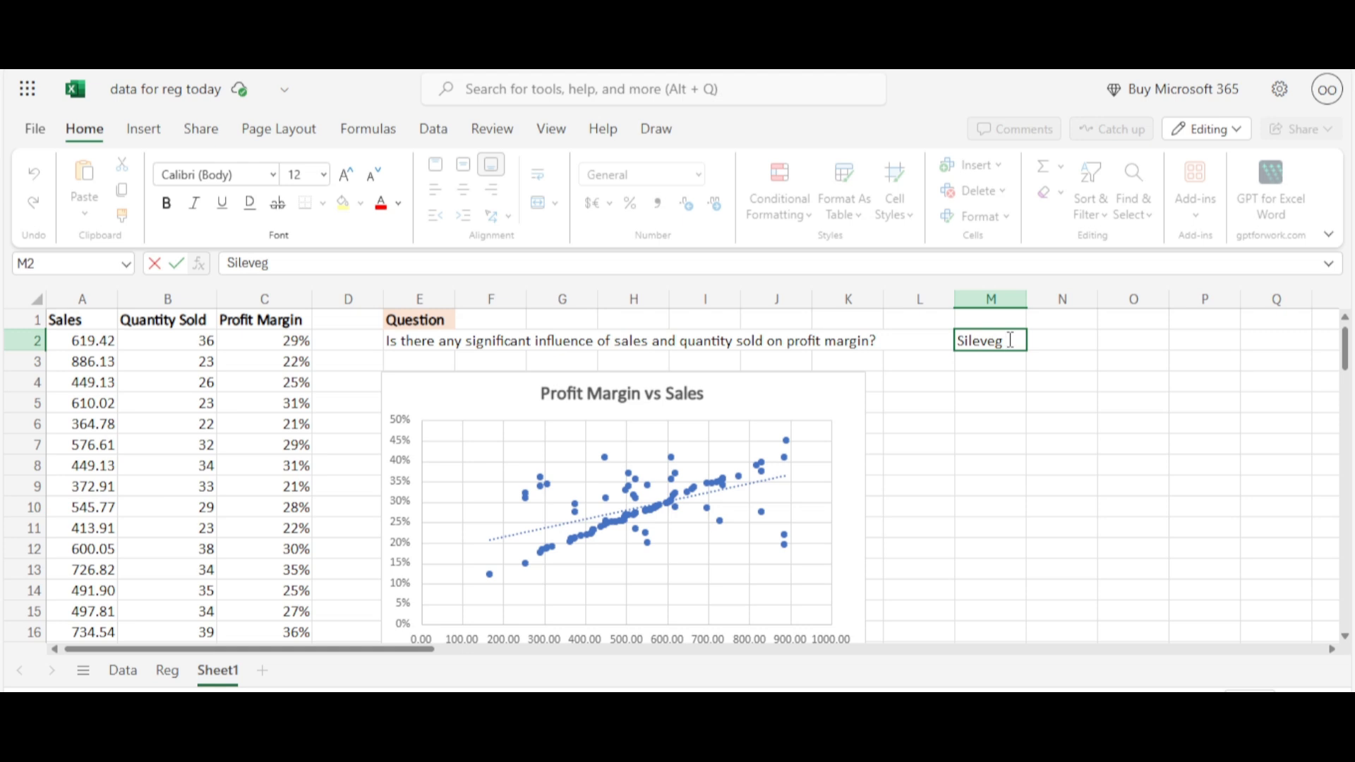
pyautogui.press('BackSpace')
pyautogui.press('BackSpace')
pyautogui.press('BackSpace')
pyautogui.press('BackSpace')
pyautogui.press('BackSpace')
pyautogui.write('g')
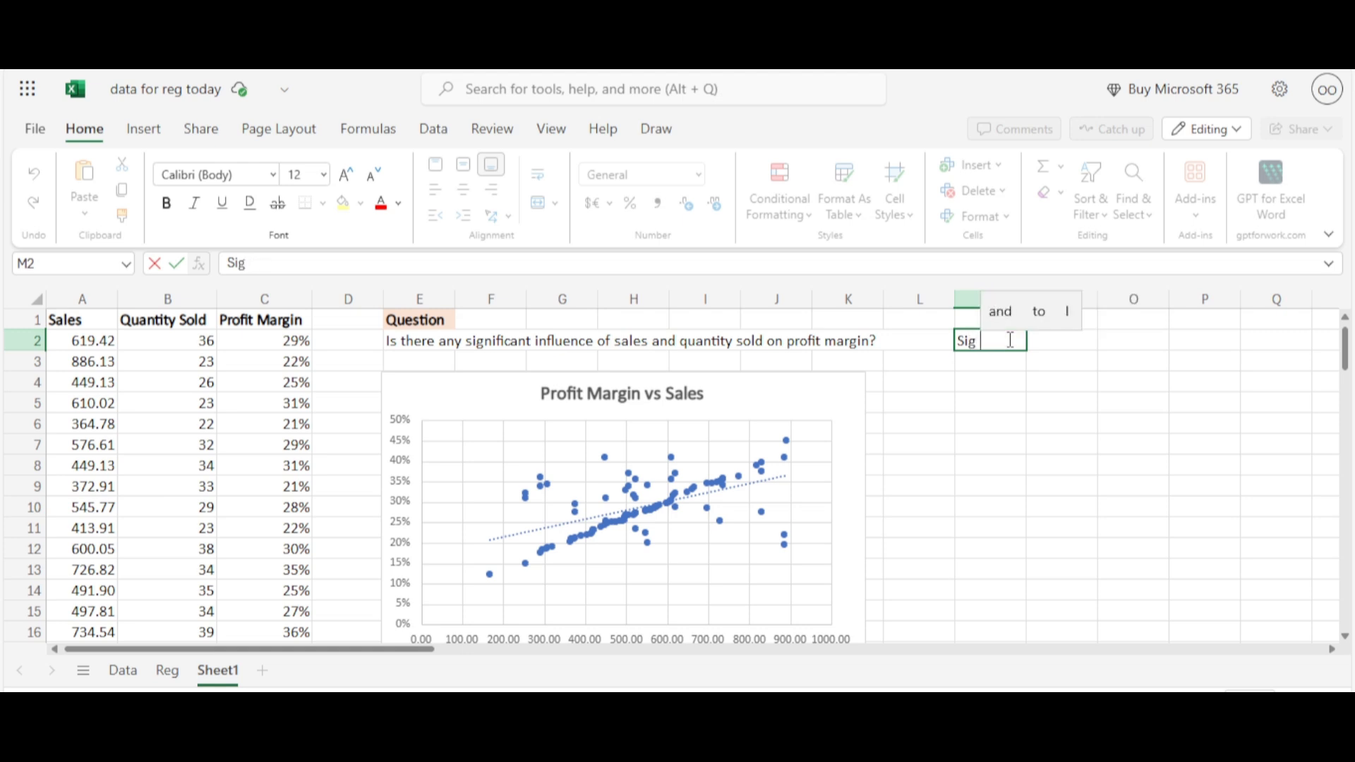
pyautogui.write(' L')
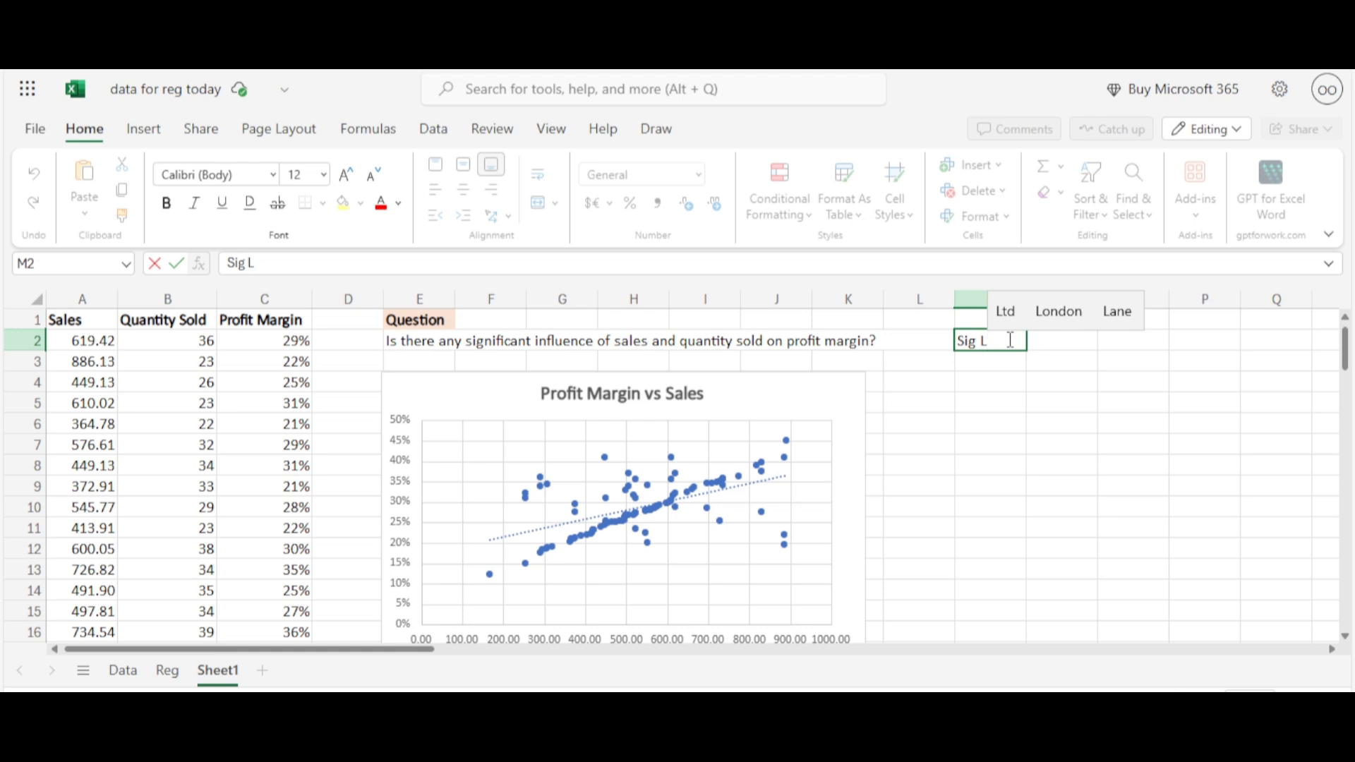
pyautogui.write('evel')
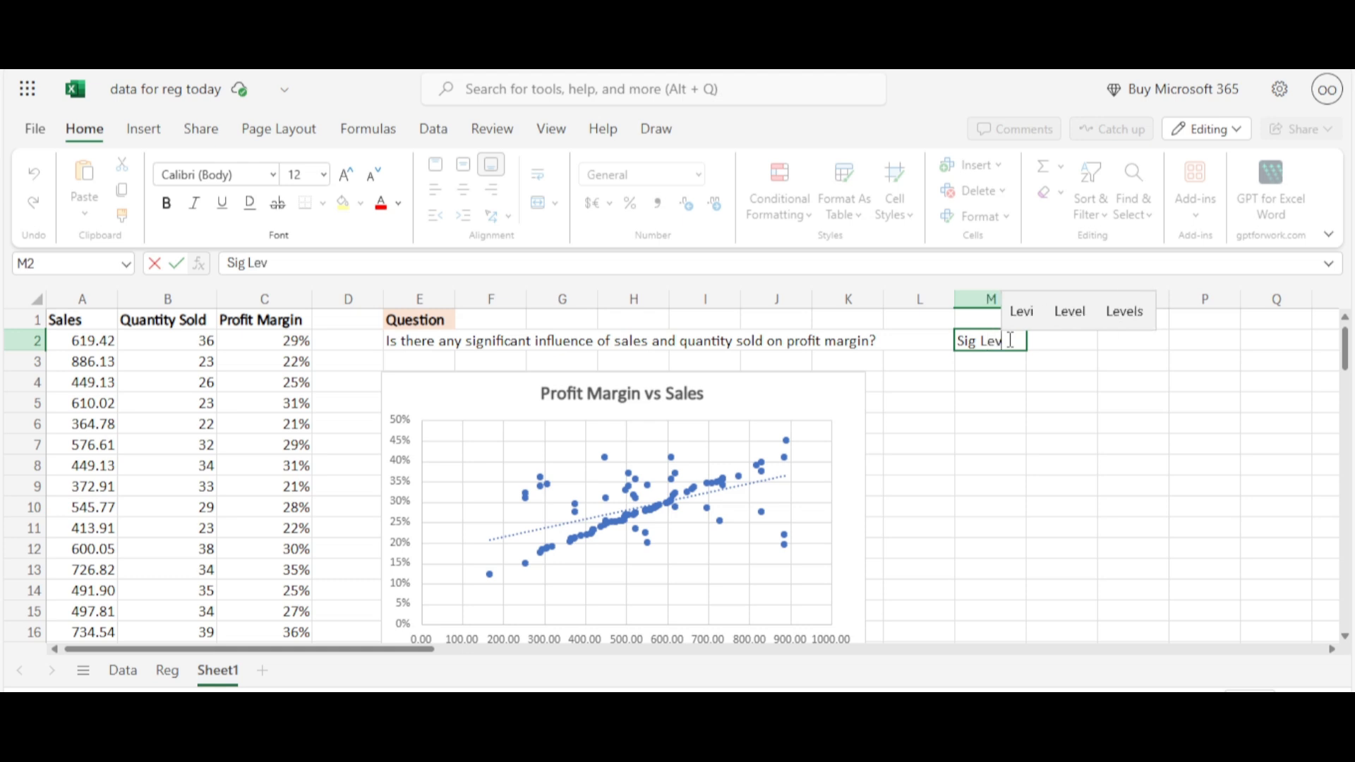
# Enter 0.1 in cell N2 as the significance level and make M2:N2 bold
pyautogui.click(1048, 336)
pyautogui.write('0')
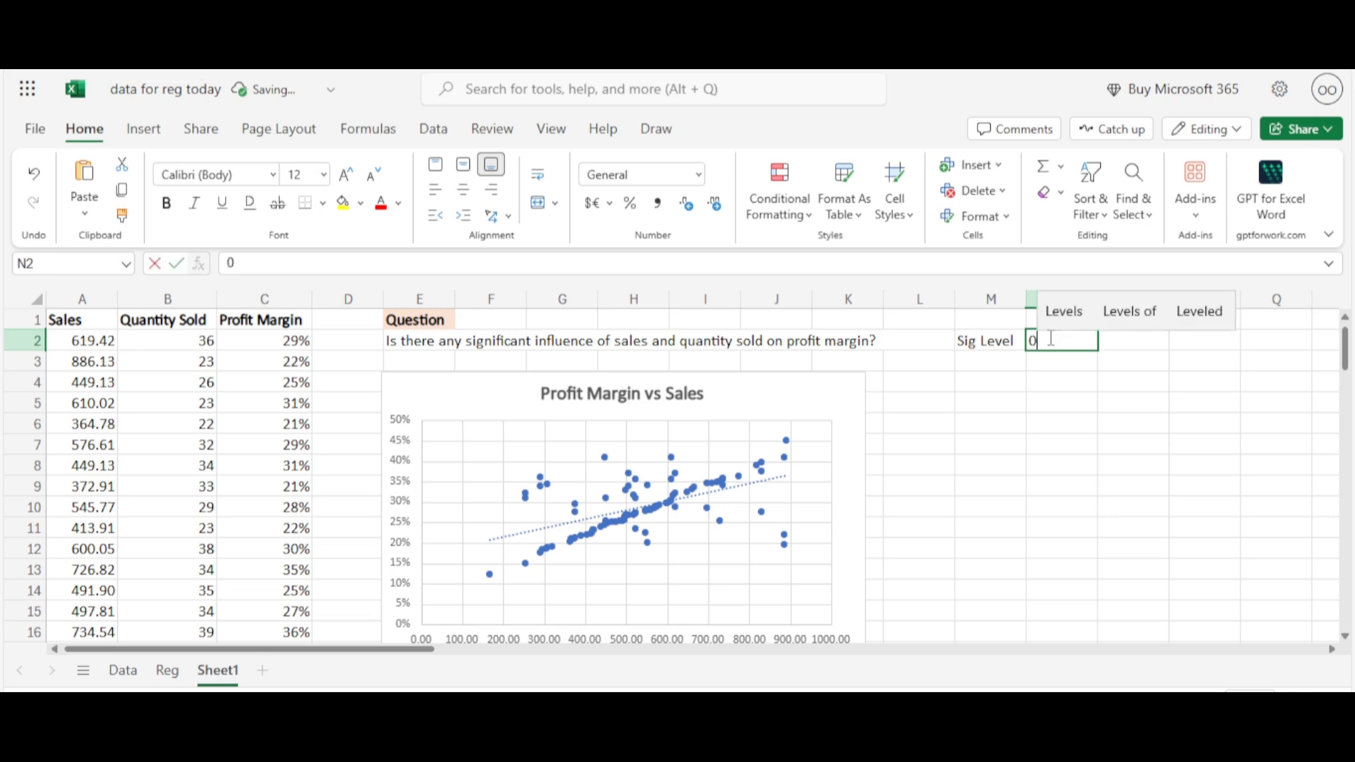
pyautogui.write('.1')
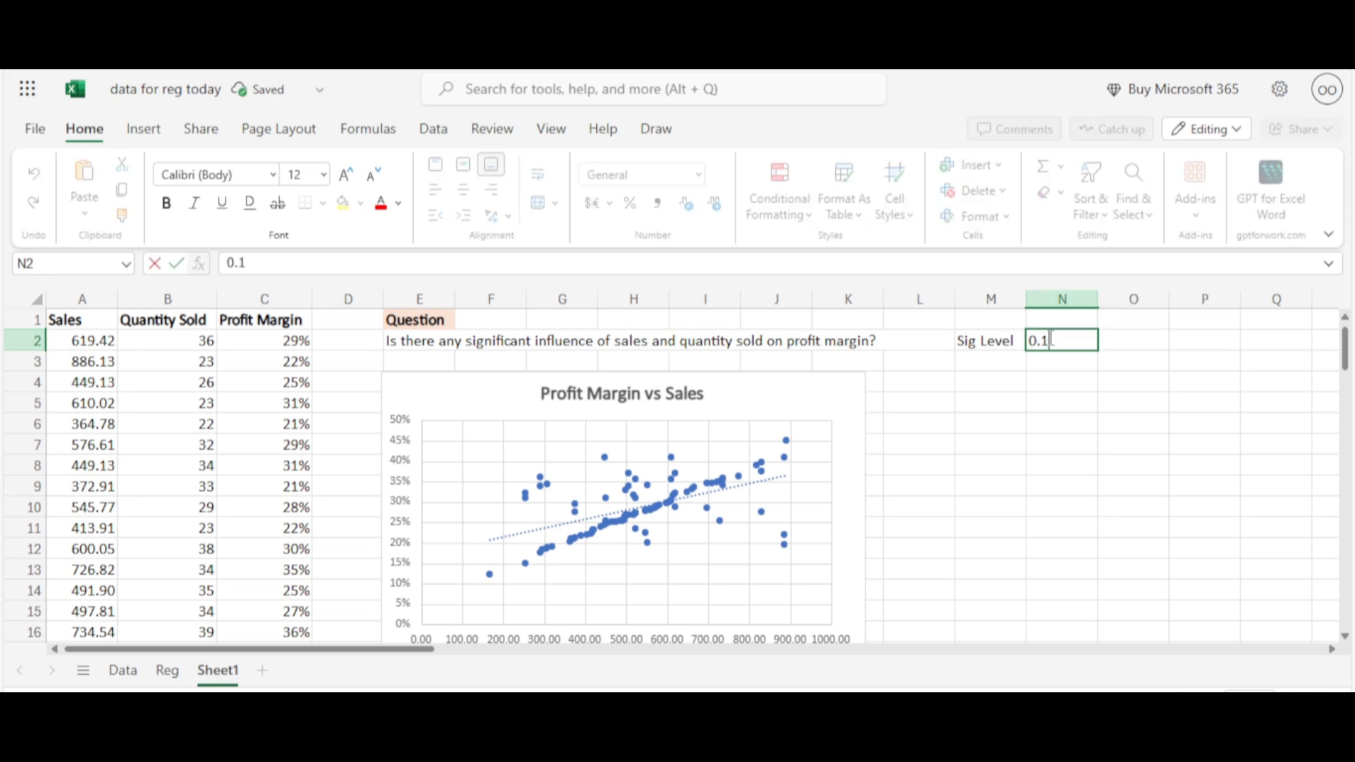
pyautogui.click(993, 341)
pyautogui.moveTo(993, 341); pyautogui.dragTo(1032, 346)
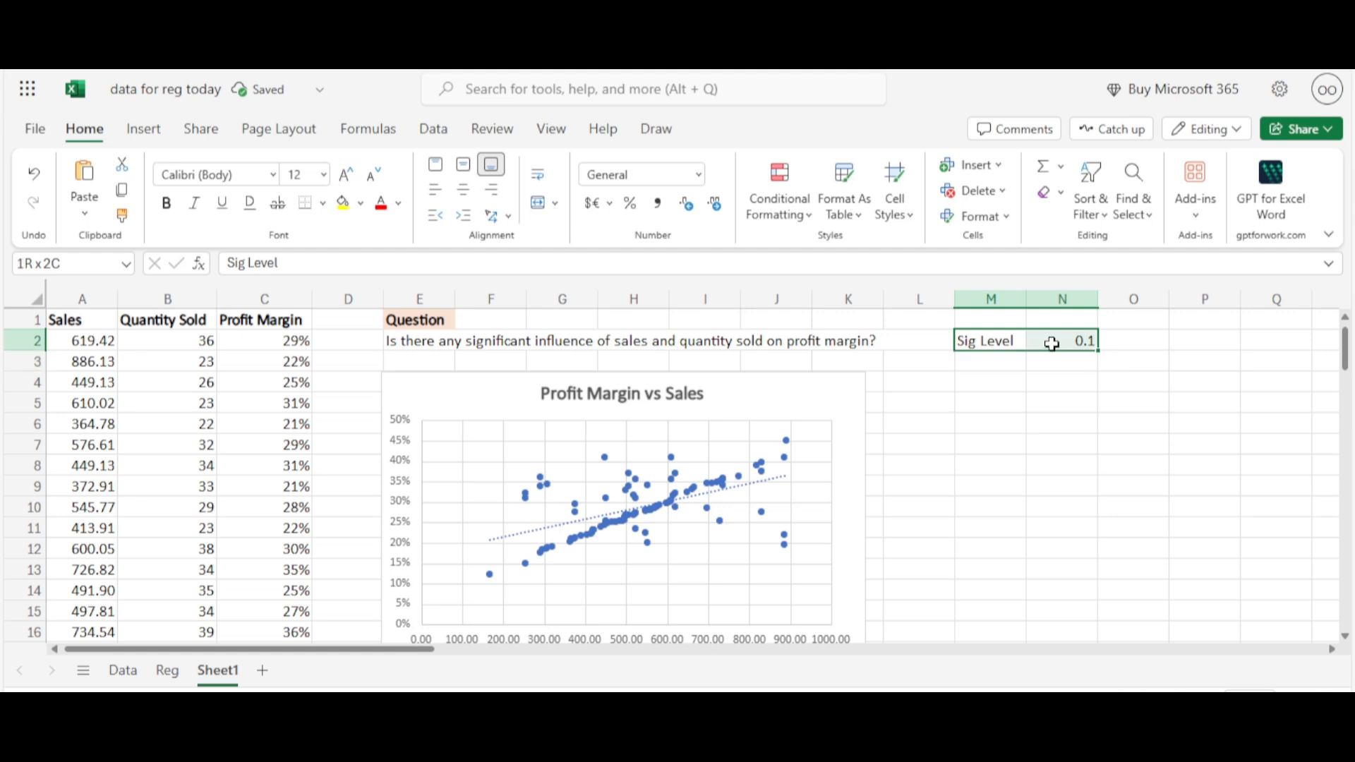
pyautogui.click(169, 206)
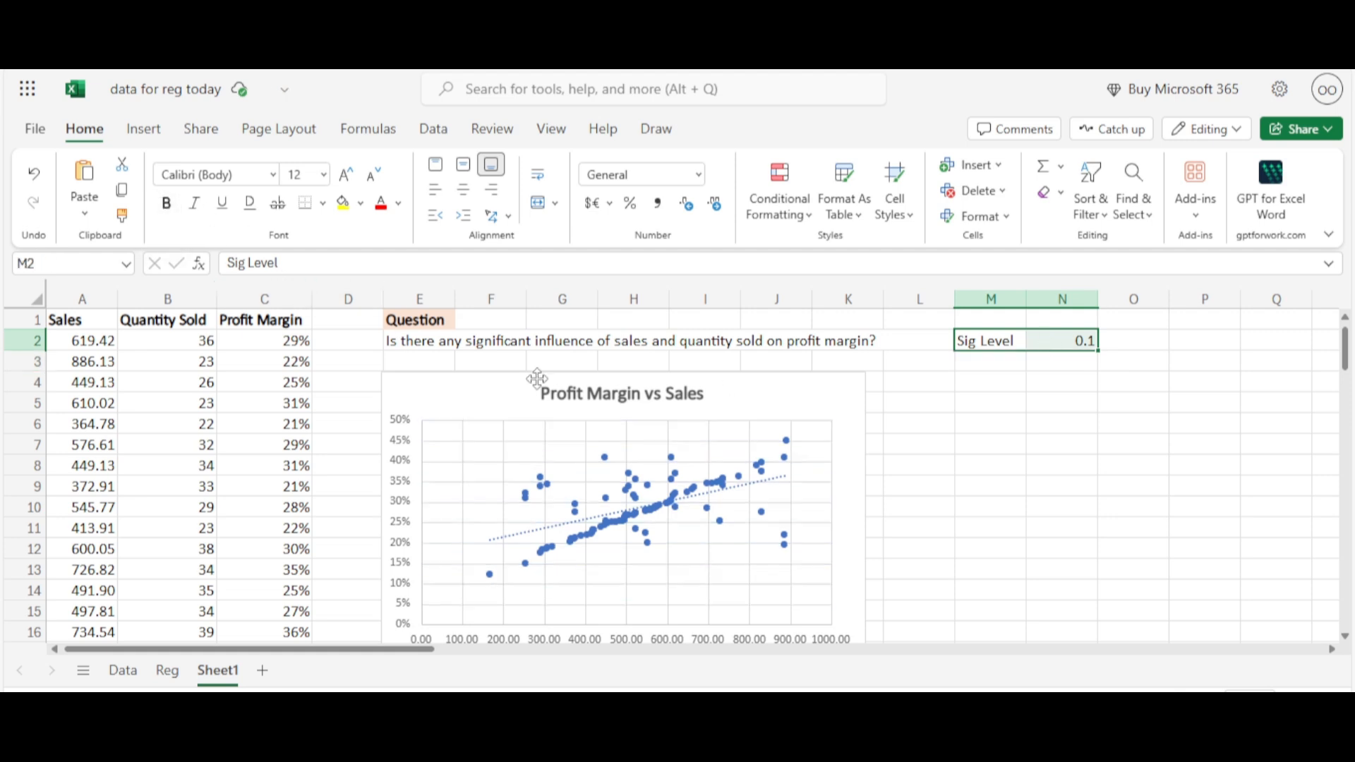
pyautogui.click(1065, 421)
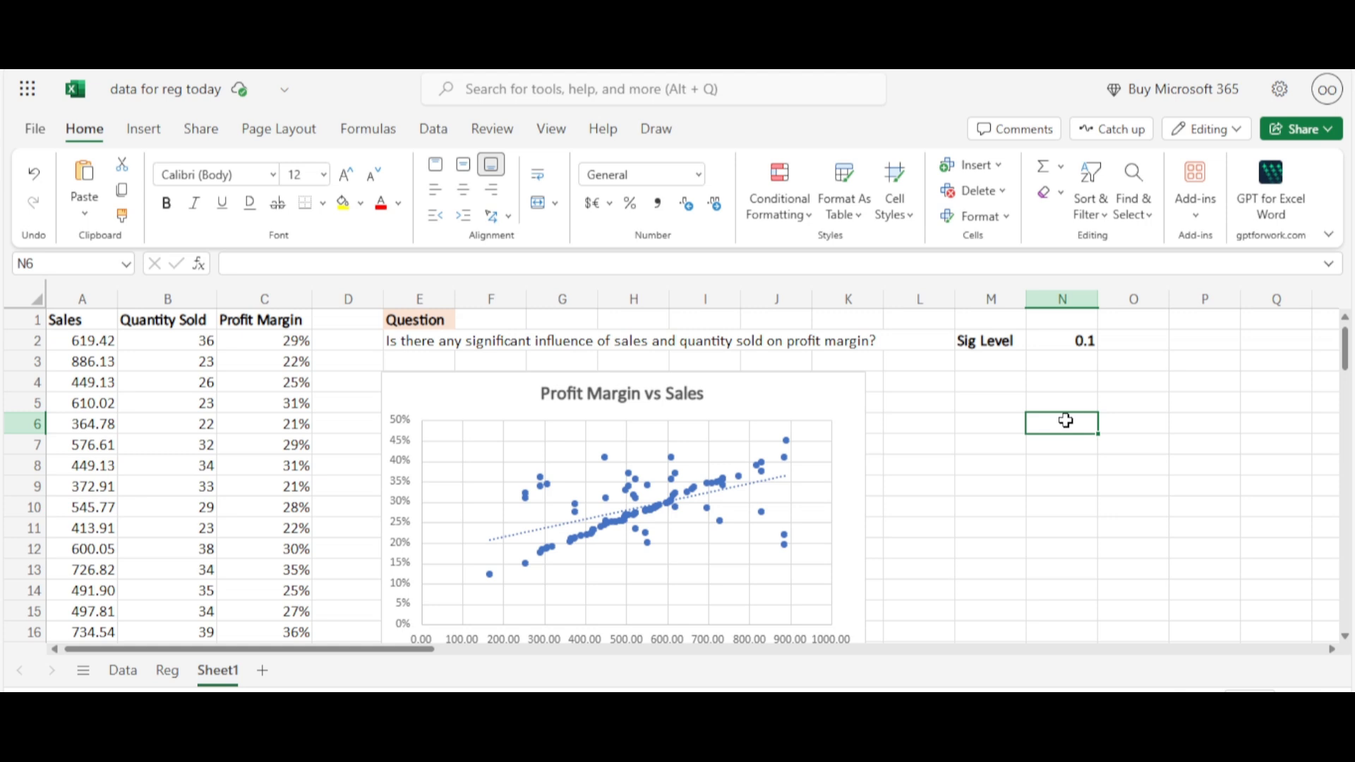
# Examine the regression summary output, including R Square, Significance F, the coefficients and P-values, and the Profit Margin equation
pyautogui.click(901, 438)
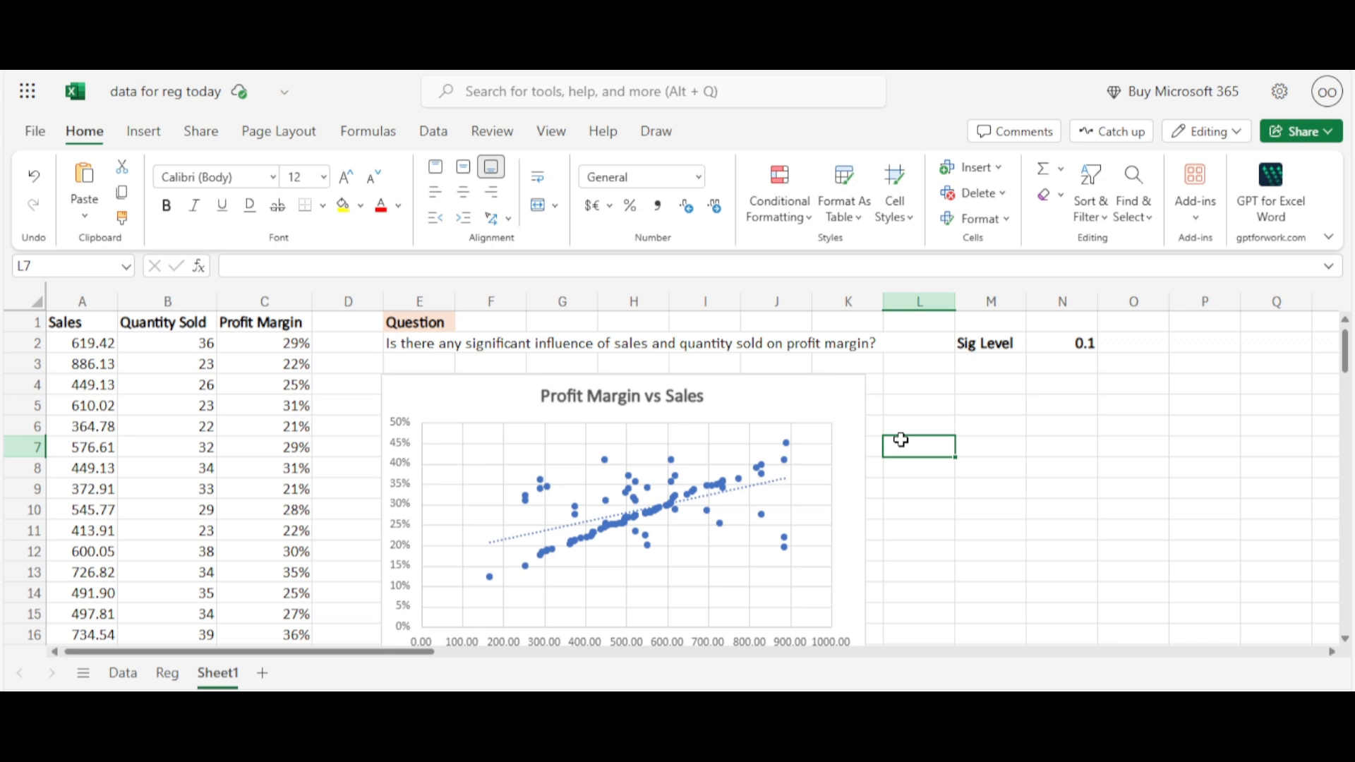
pyautogui.click(997, 392)
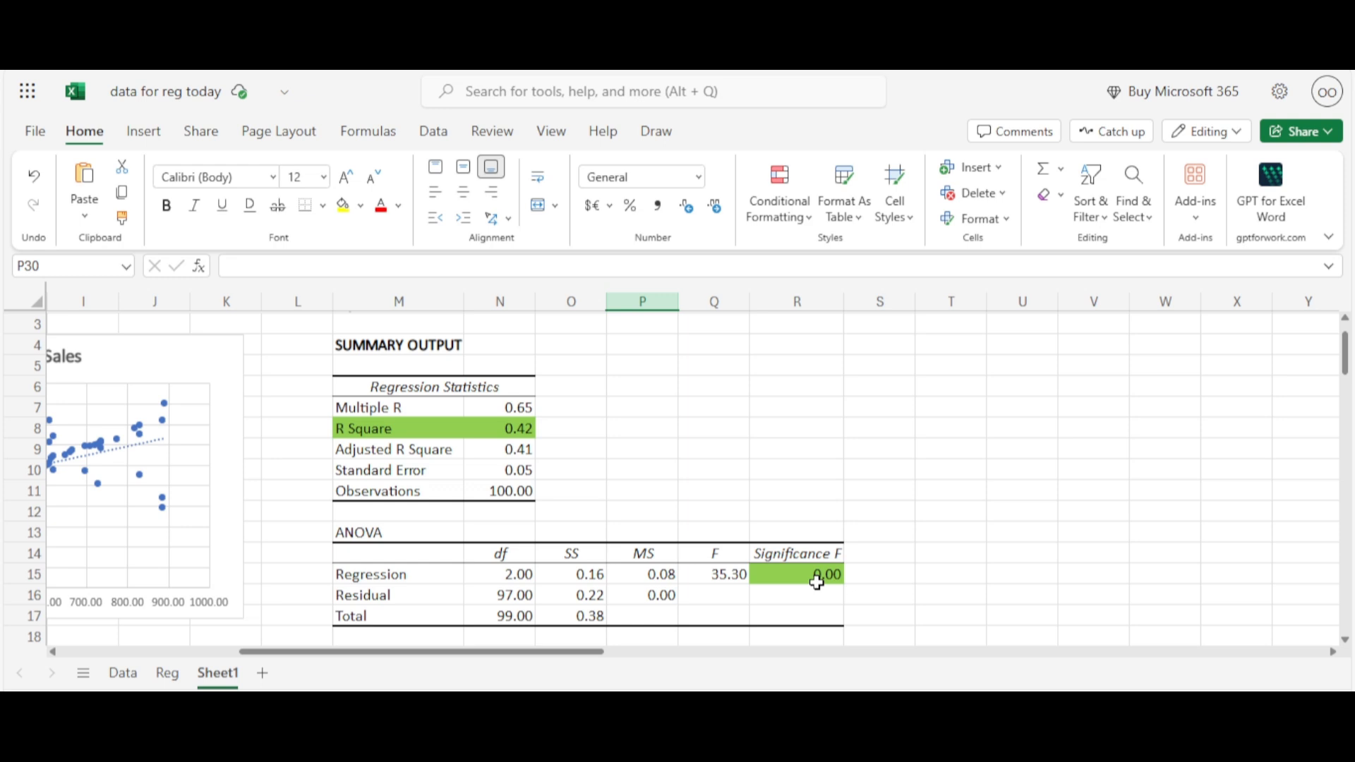
pyautogui.scroll(-3, 817, 583)
pyautogui.click(1172, 455)
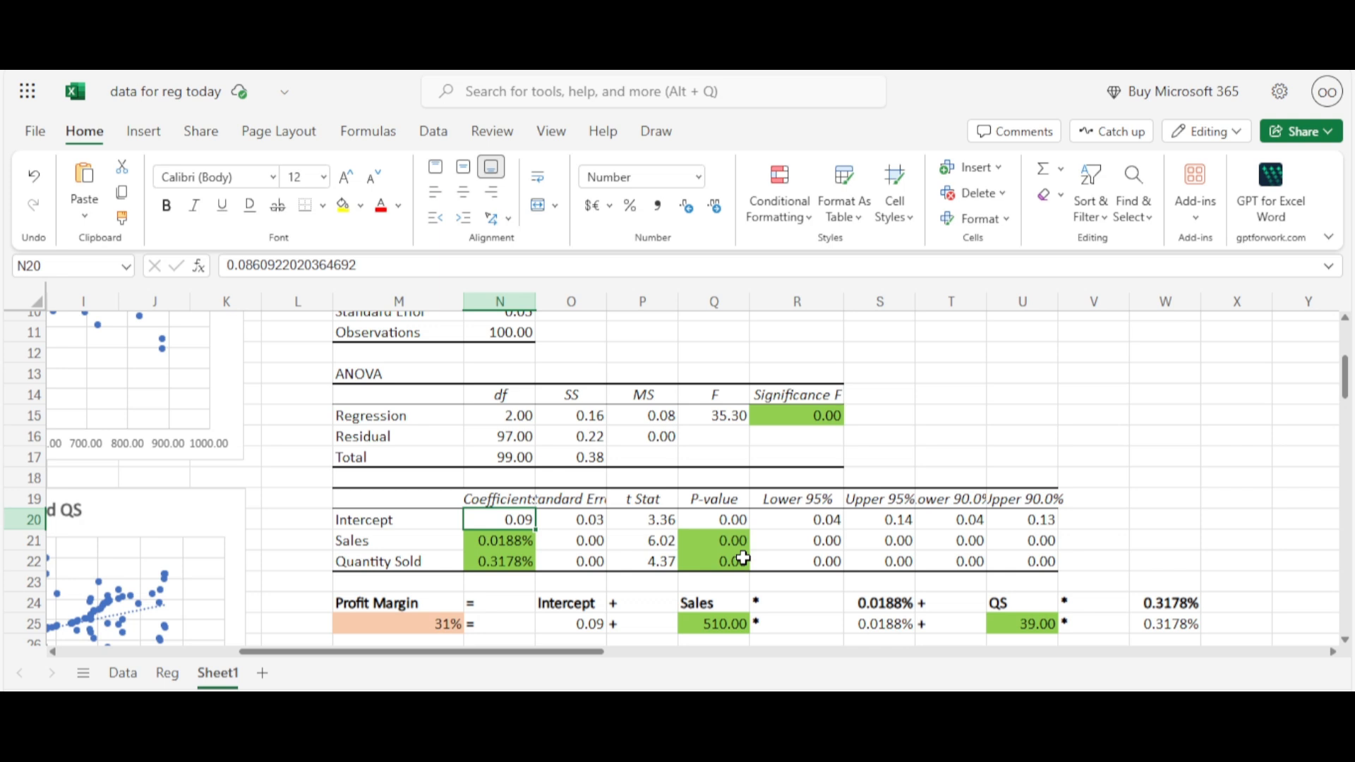
pyautogui.click(891, 333)
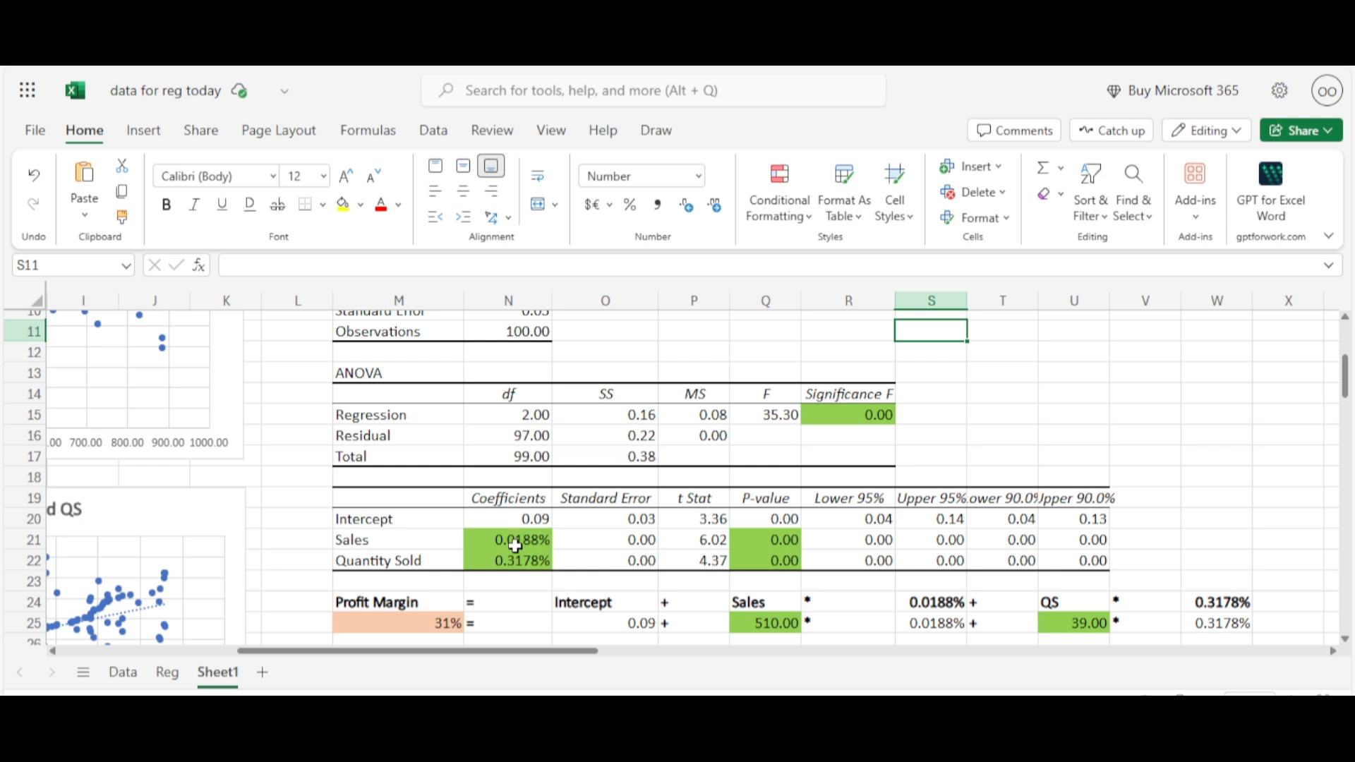
pyautogui.click(516, 545)
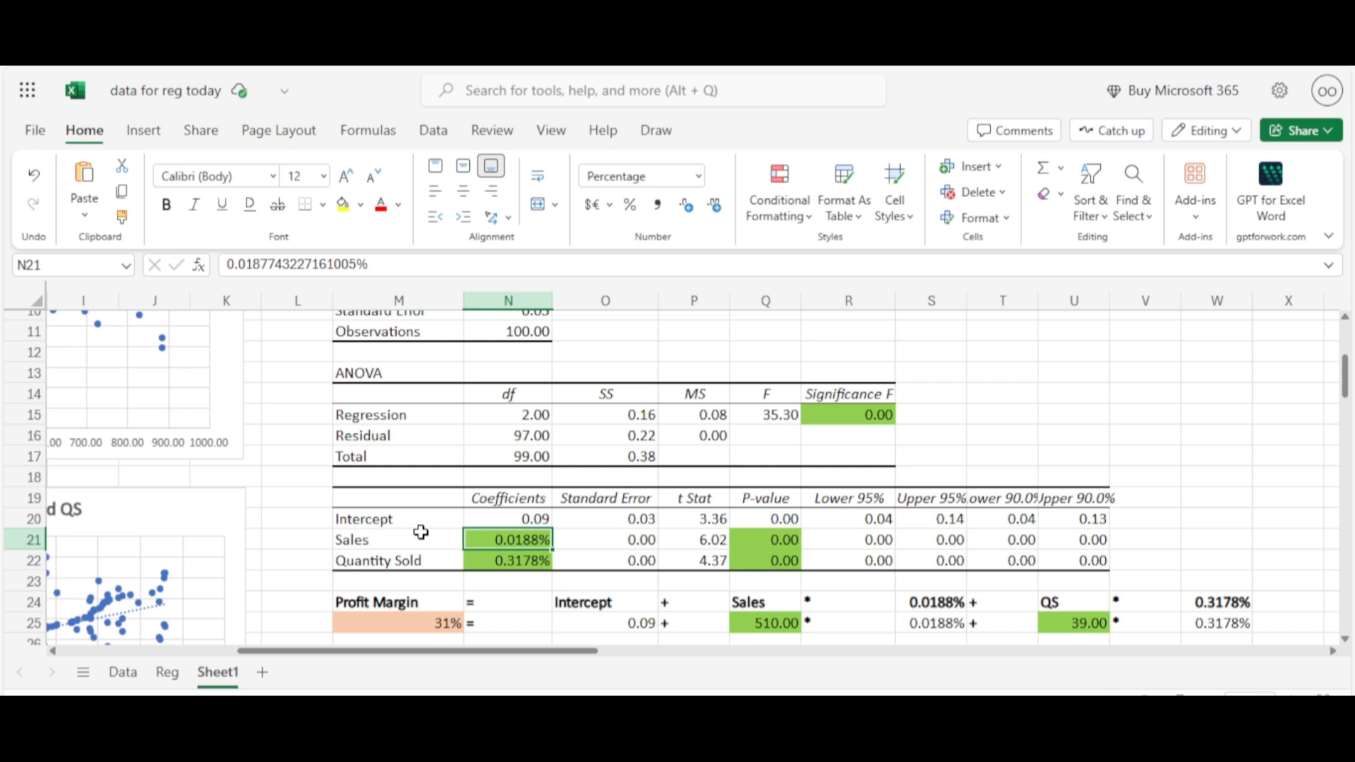
# Examine the Profit Margin formula in M25 and the intercept, Sales, QS and coefficient cells it references
pyautogui.click(1078, 357)
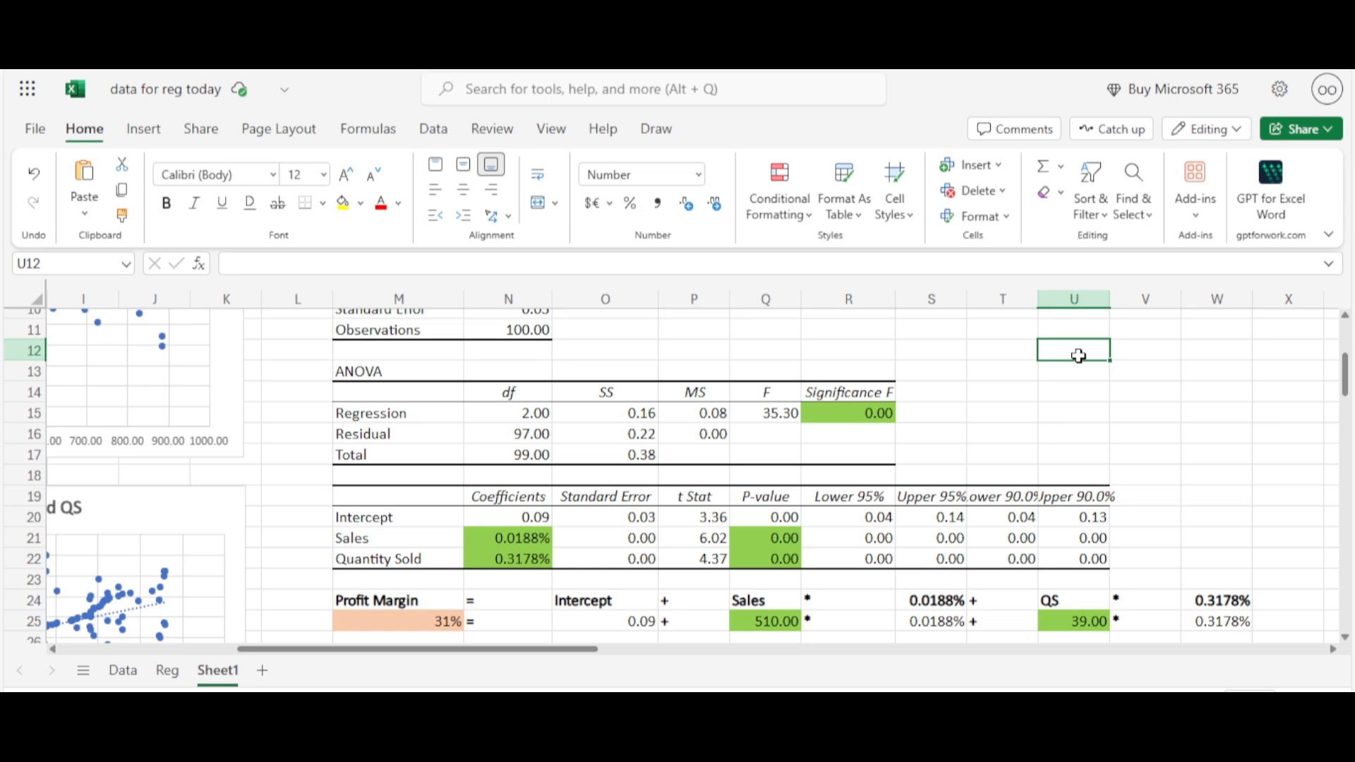
pyautogui.hscroll(2, 137, 501)
pyautogui.scroll(-1, 137, 502)
pyautogui.click(137, 502)
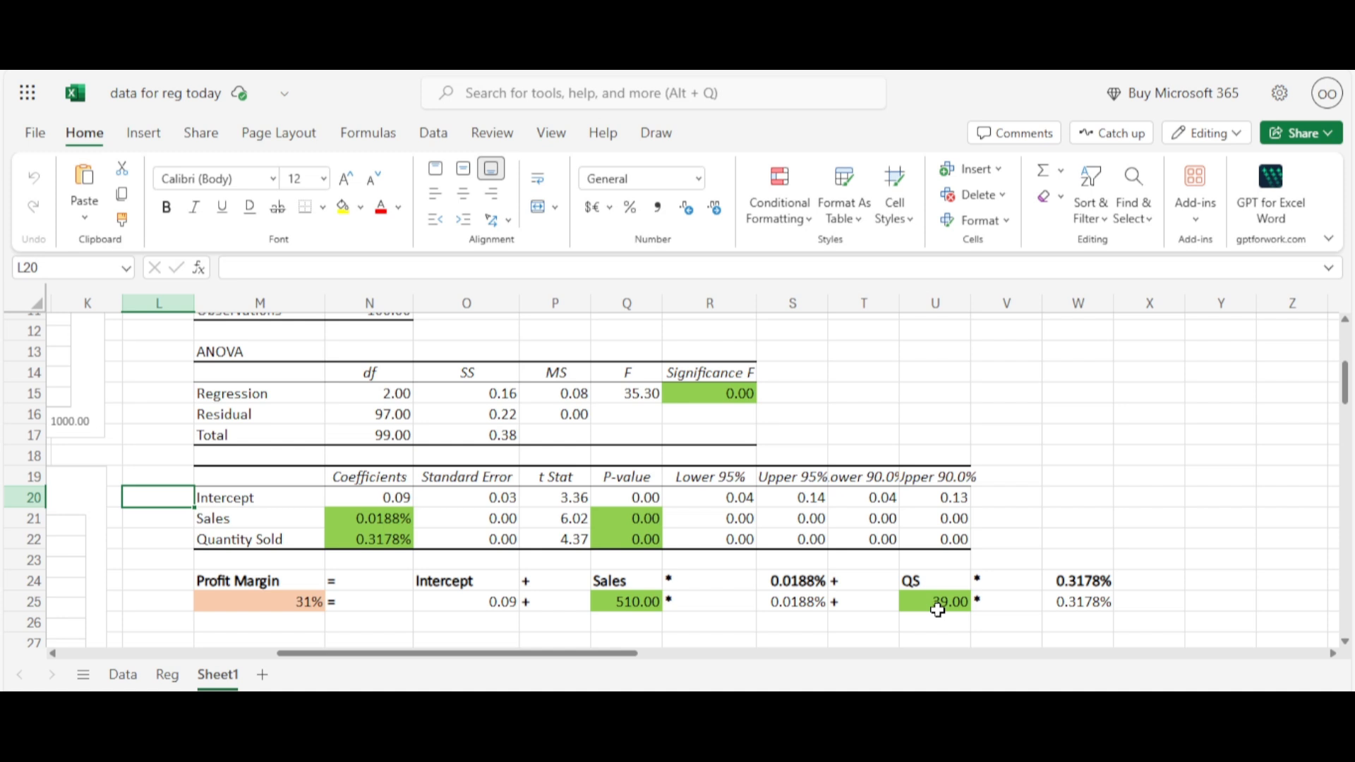
pyautogui.click(283, 610)
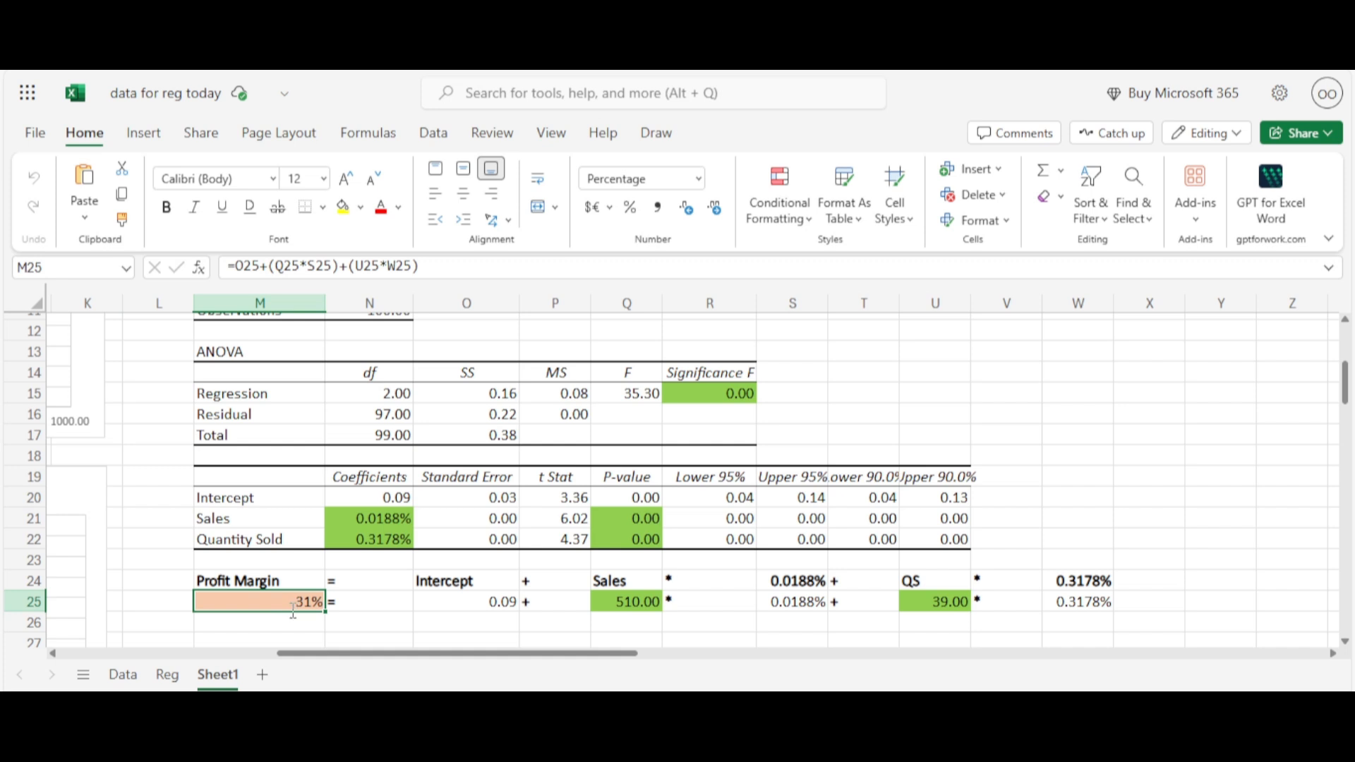
pyautogui.doubleClick(293, 611)
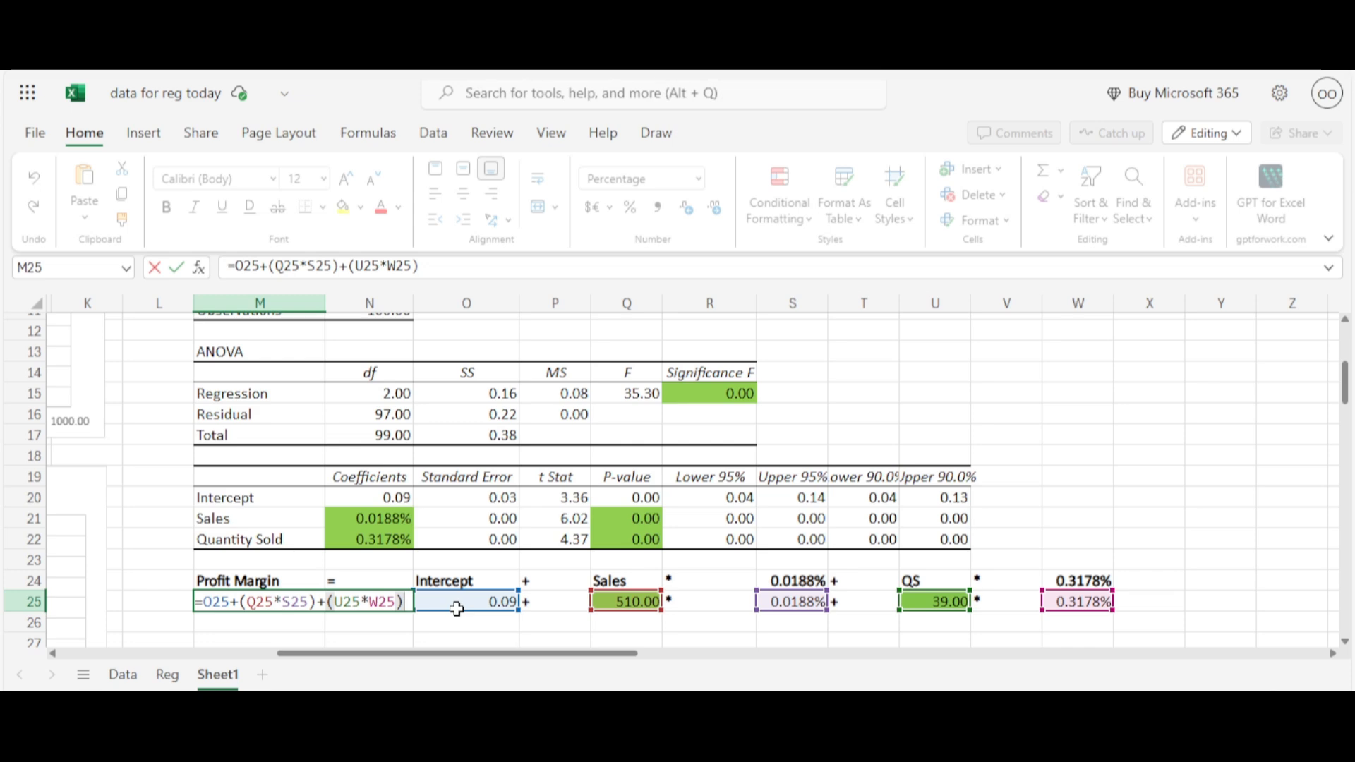
pyautogui.click(616, 602)
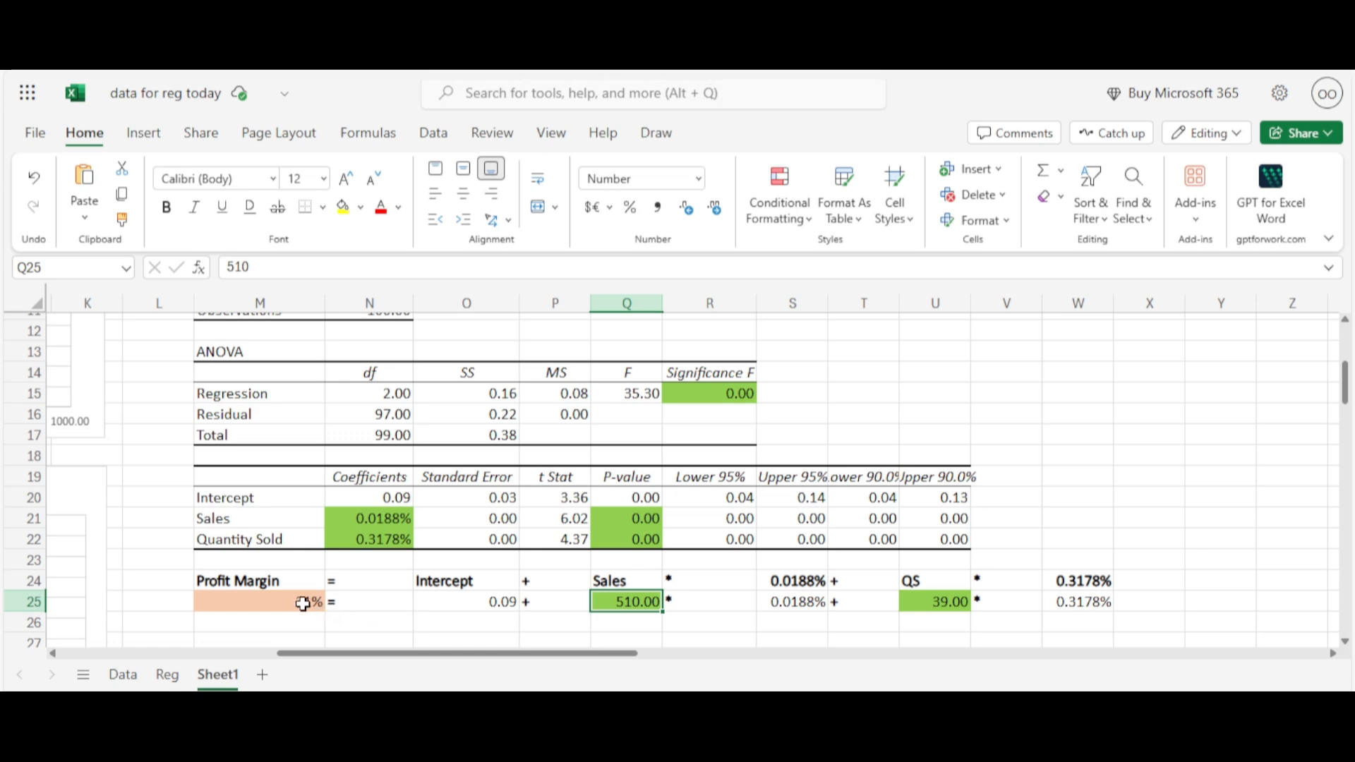
pyautogui.doubleClick(303, 603)
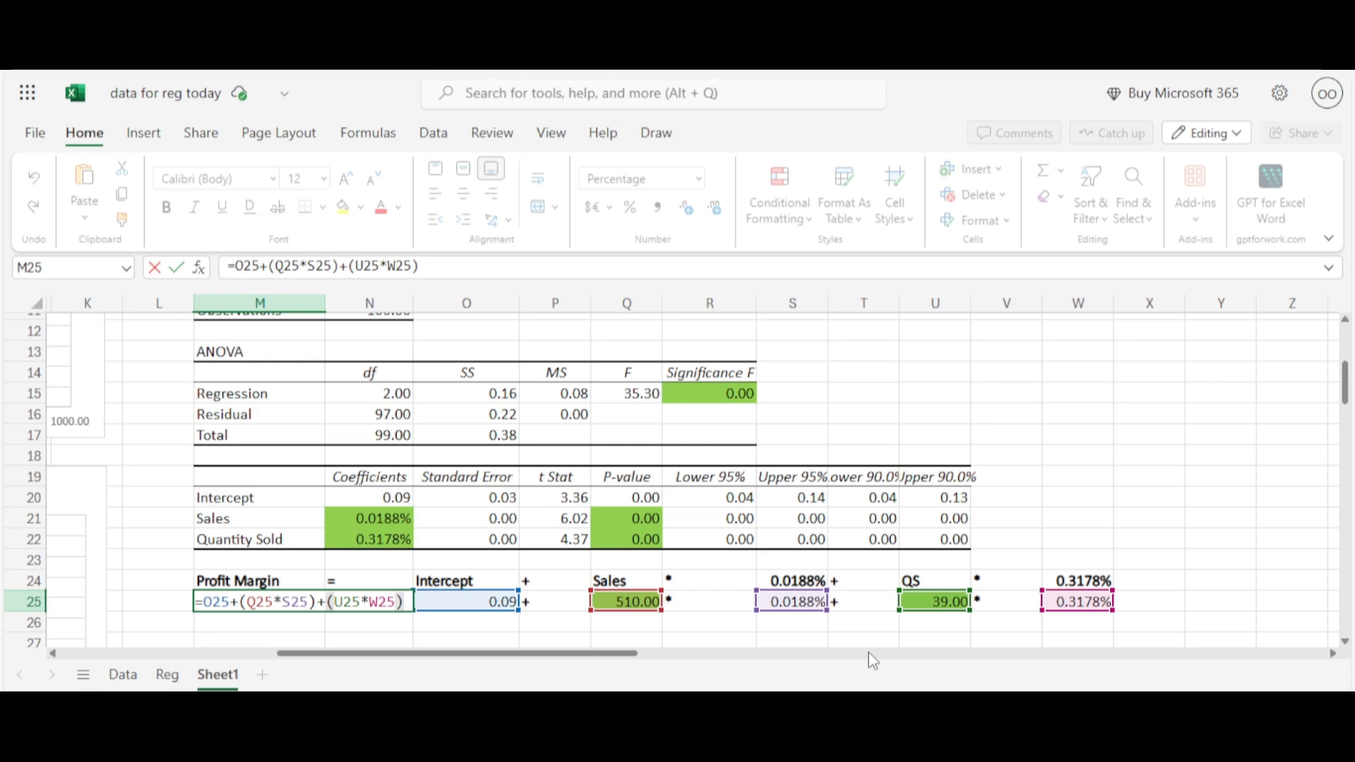
# Set the Sales input in cell Q25 of the Profit Margin equation to 400
pyautogui.click(620, 601)
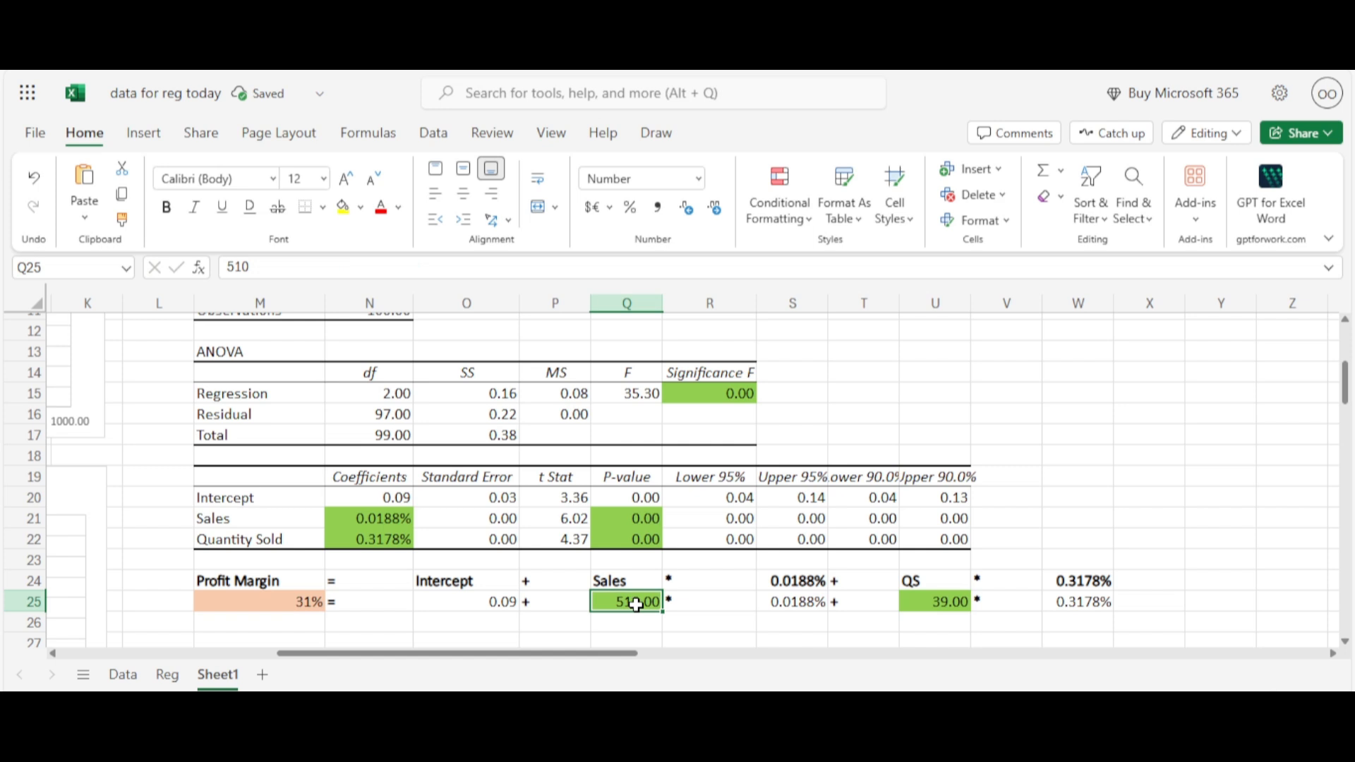
pyautogui.doubleClick(632, 603)
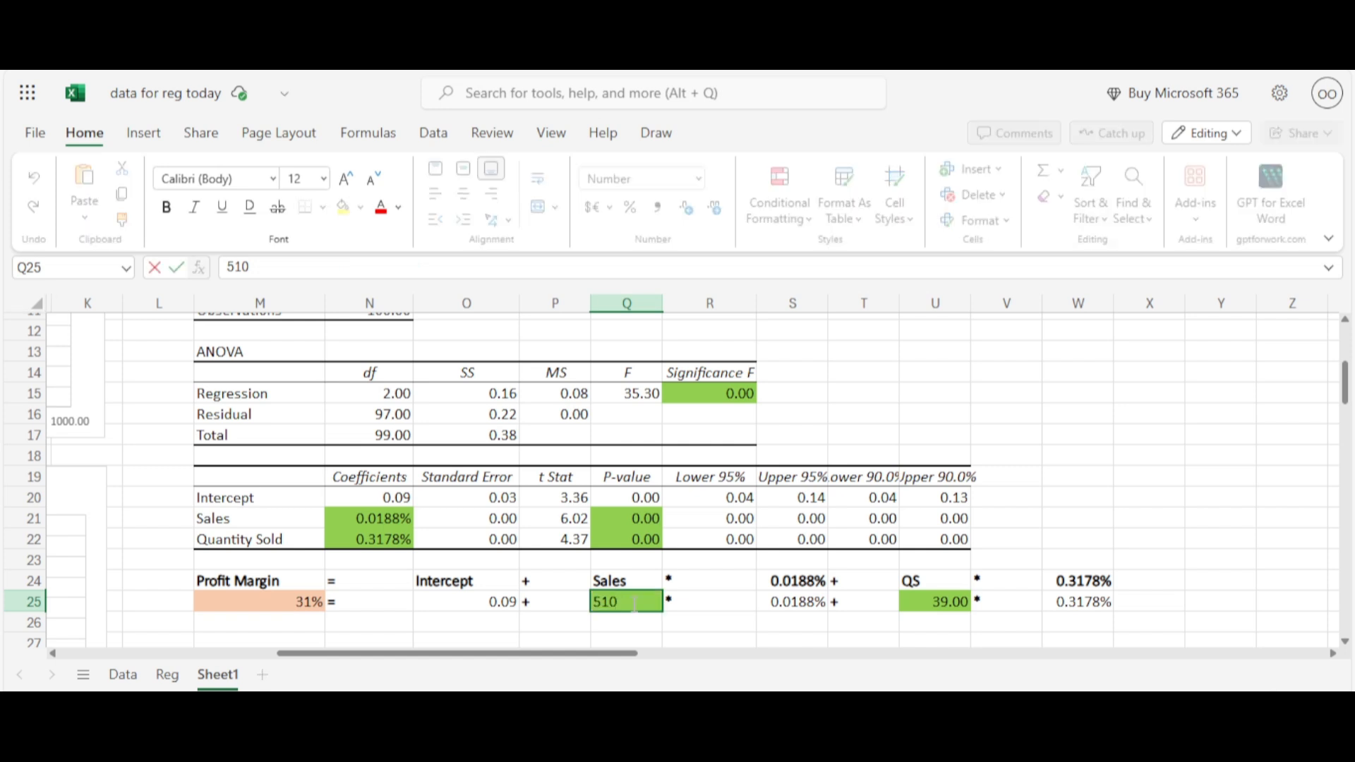
pyautogui.press('BackSpace')
pyautogui.press('BackSpace')
pyautogui.press('BackSpace')
pyautogui.write('400')
pyautogui.press('Return')
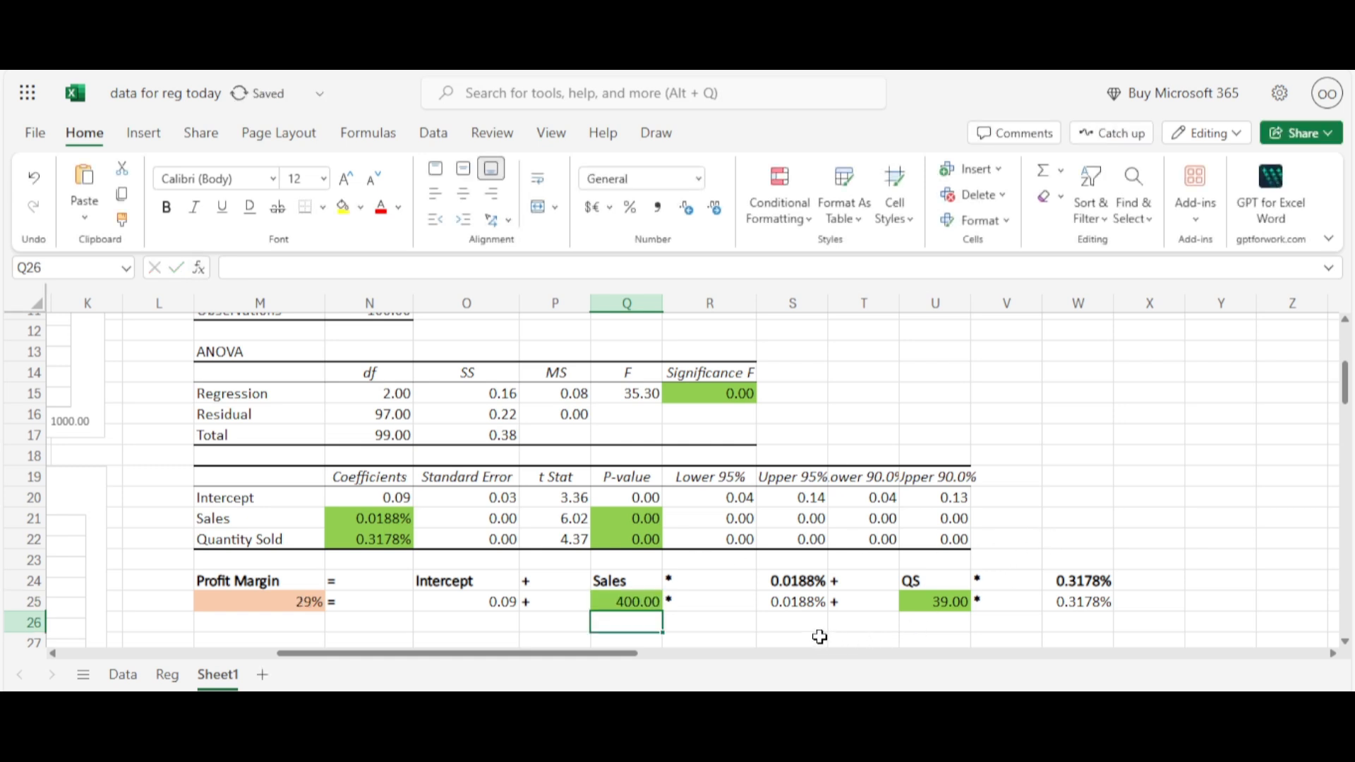